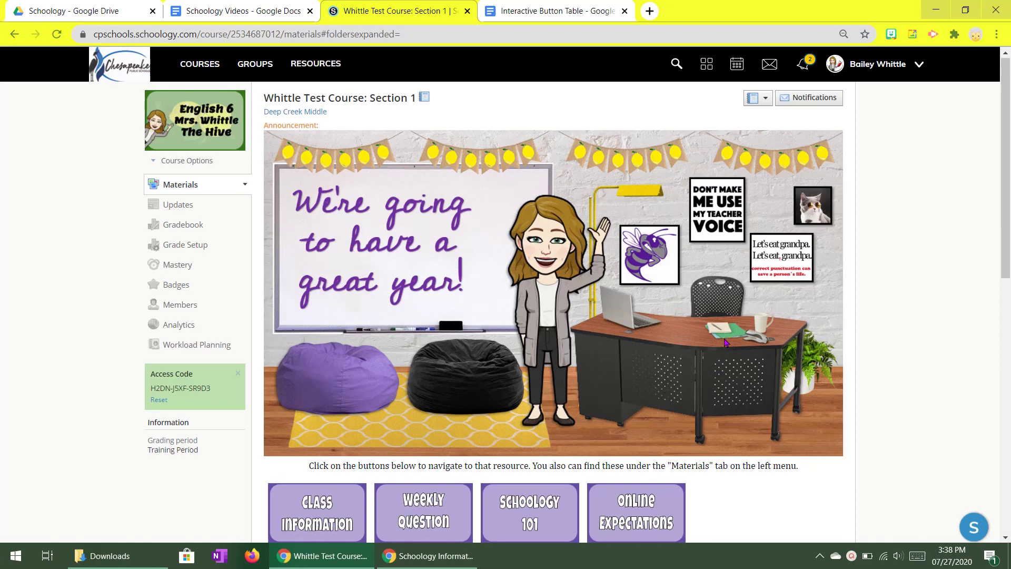
- Switch to the Interactive Button Table document and view its First–Fourth Quarter button grid
scroll(715, 363, down, 4)
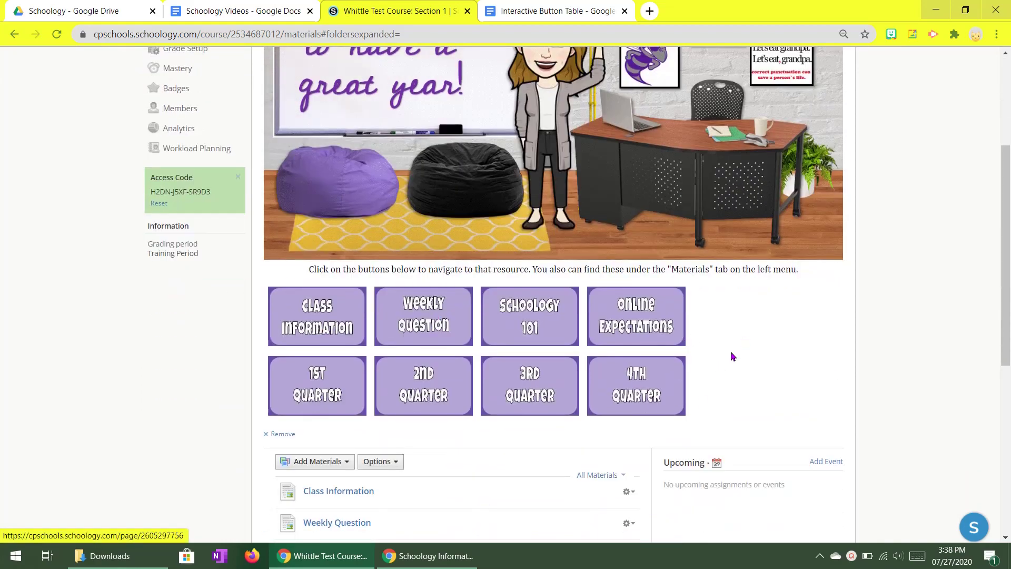
scroll(797, 340, up, 4)
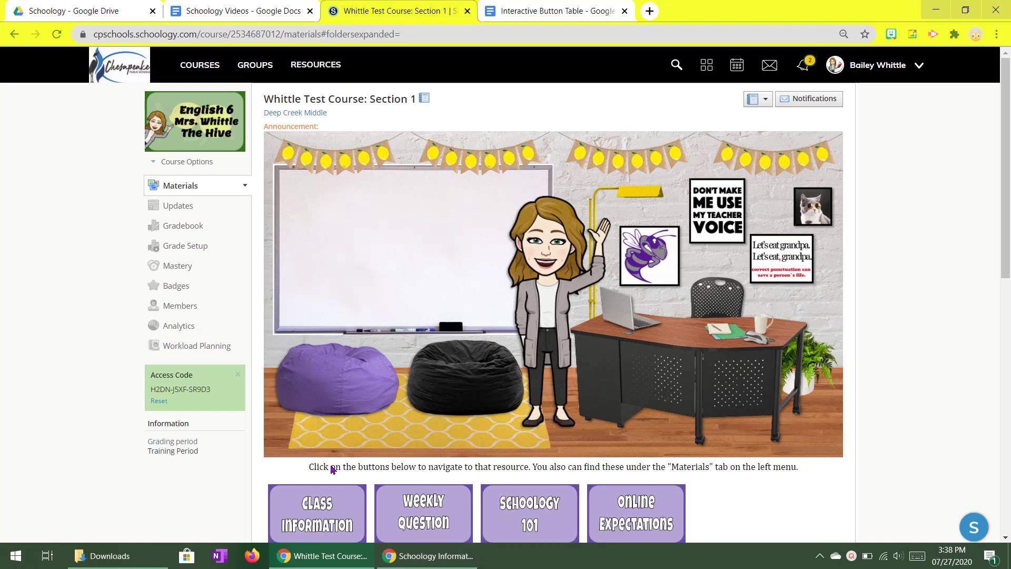
scroll(565, 273, down, 1)
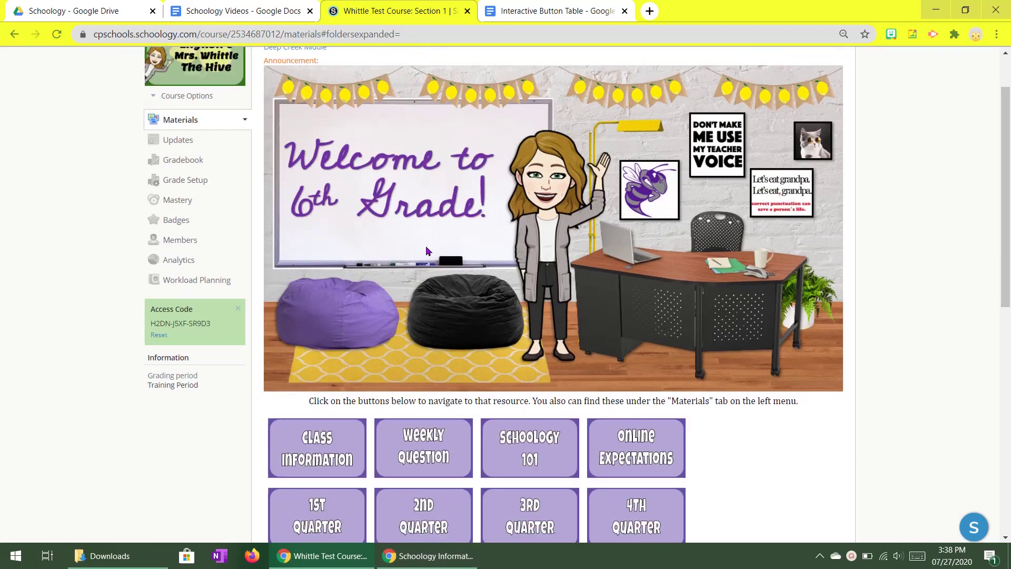
scroll(426, 251, up, 1)
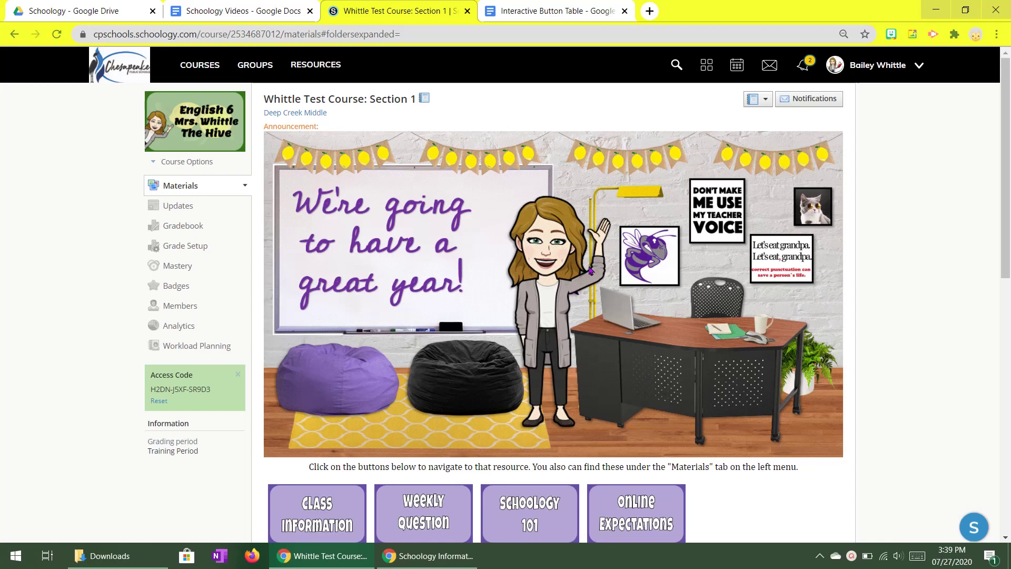
click(528, 9)
scroll(790, 275, up, 2)
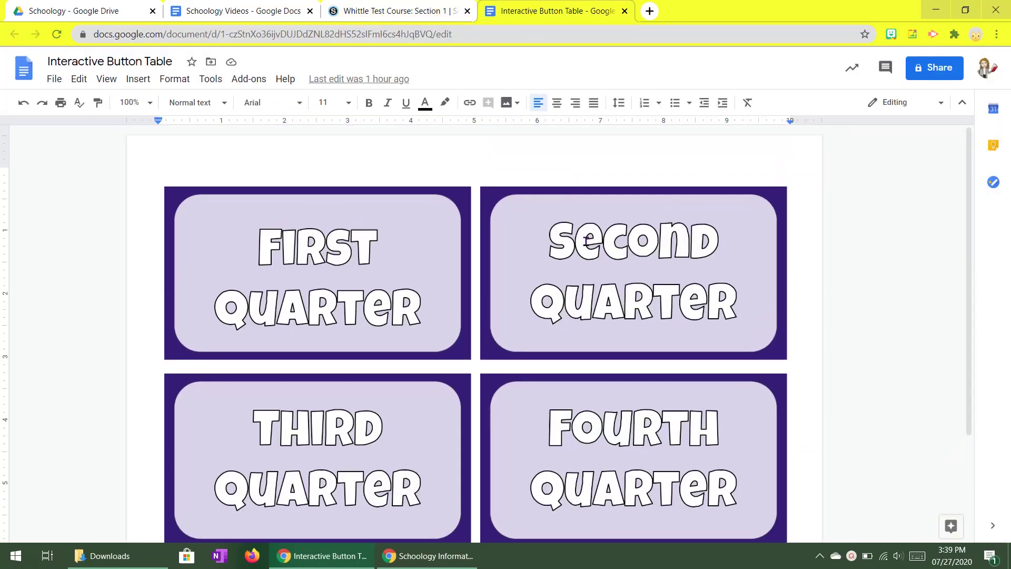
scroll(509, 238, down, 1)
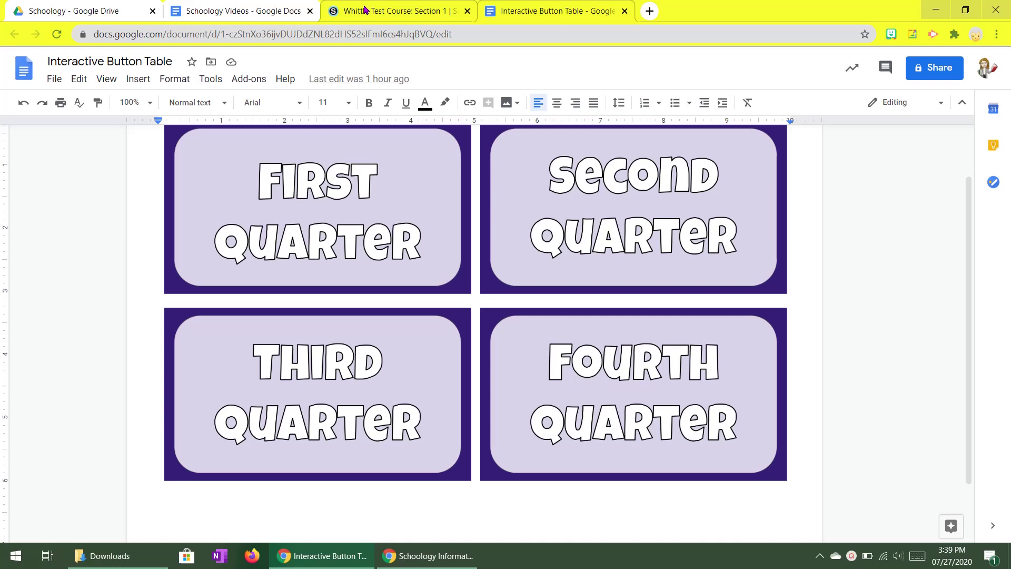
- In Schoology, add a new page titled 'Classroom Announcement Template' via Add Materials > Add Page
click(365, 9)
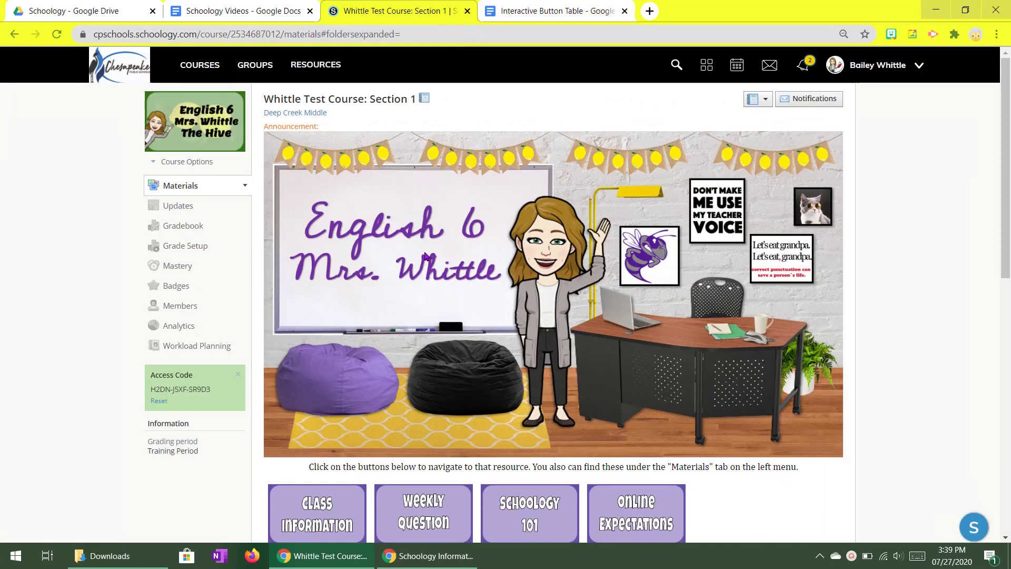
scroll(426, 255, down, 2)
scroll(425, 255, up, 2)
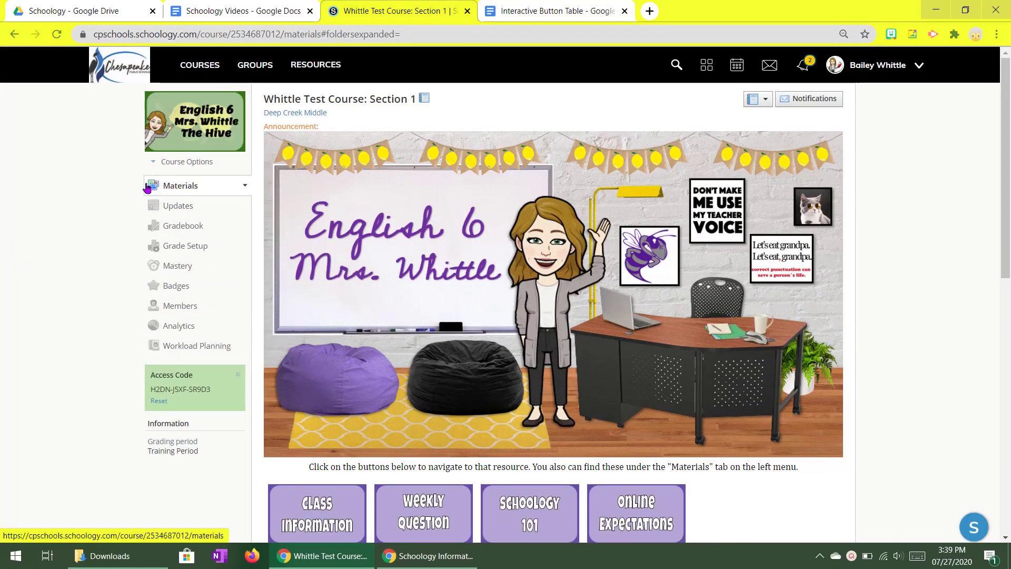
scroll(365, 197, down, 8)
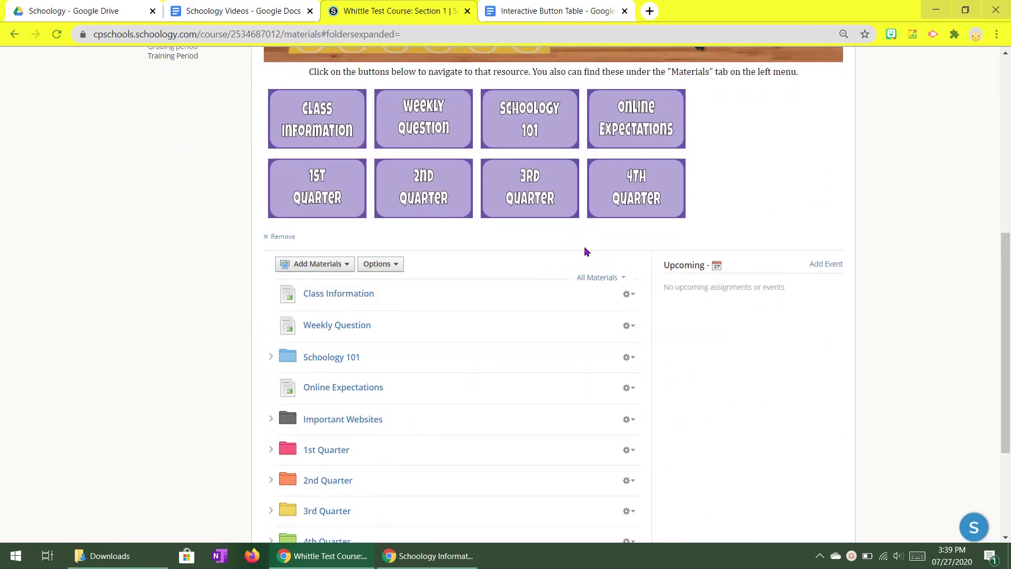
click(345, 265)
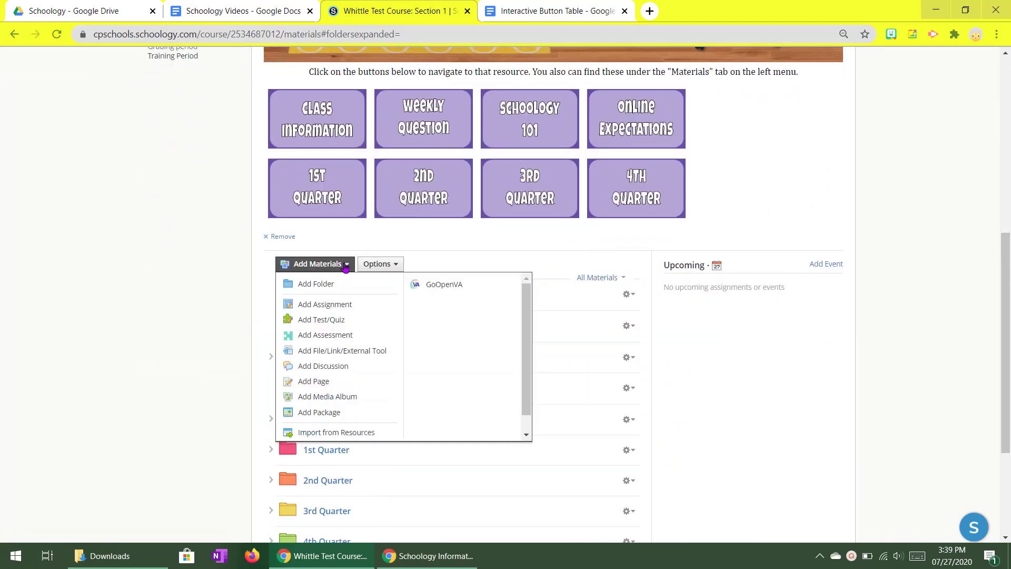
click(314, 382)
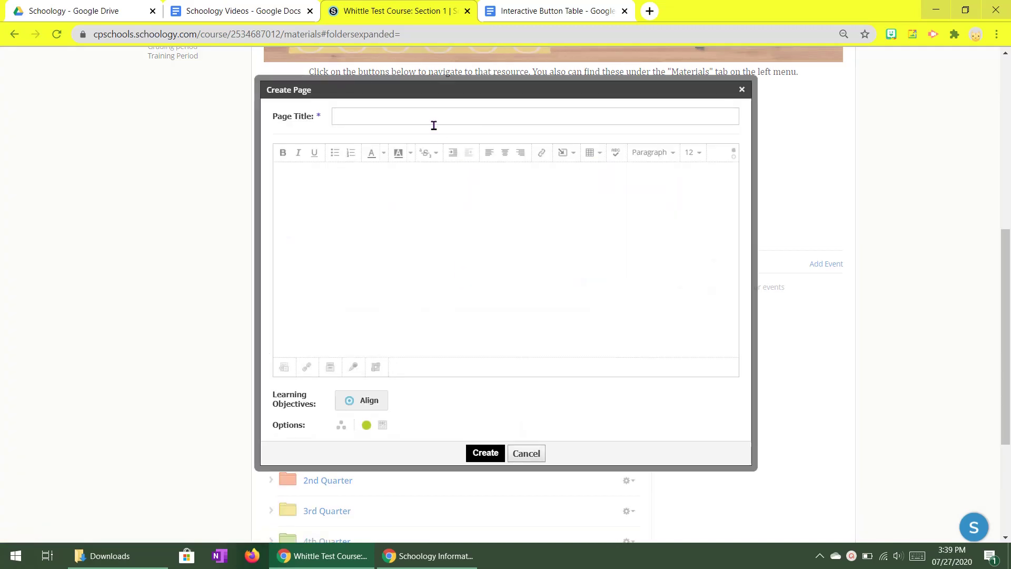
text(Classroom Announcement Template)
click(466, 249)
- Insert Virtual Classroom 2.gif from Downloads as an image in the page body
click(573, 156)
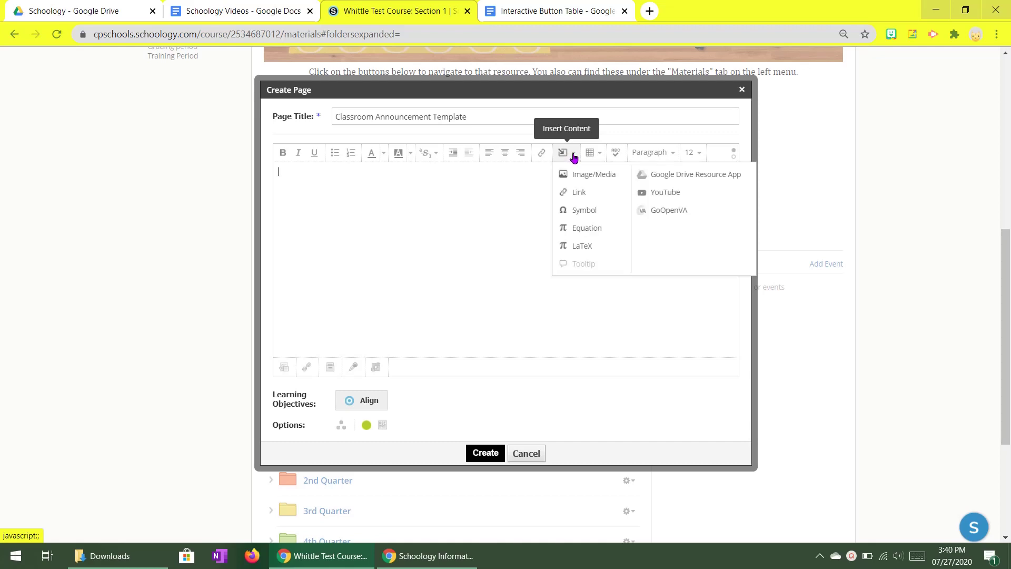
click(583, 179)
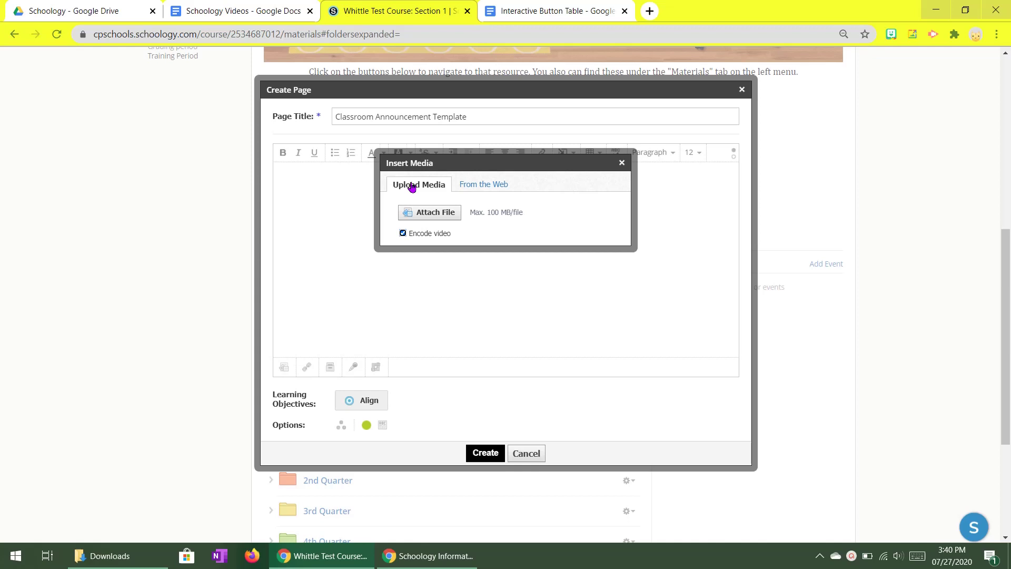
click(432, 216)
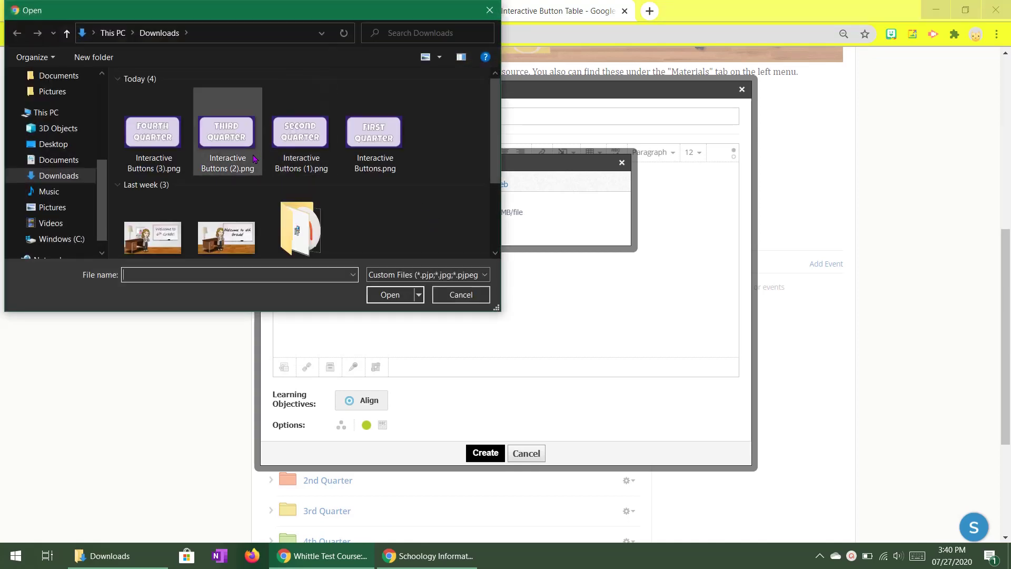
scroll(253, 158, down, 1)
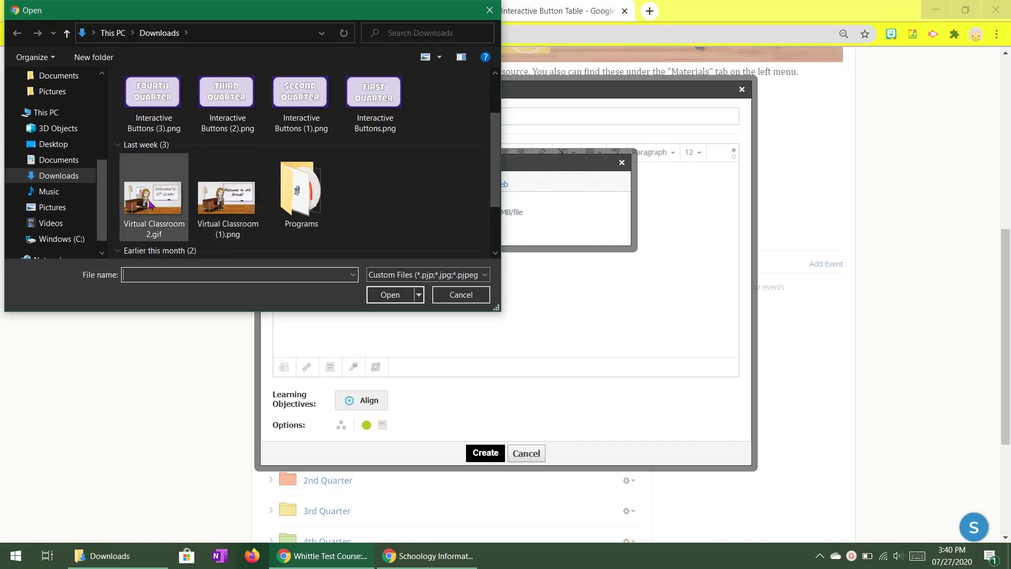
click(161, 200)
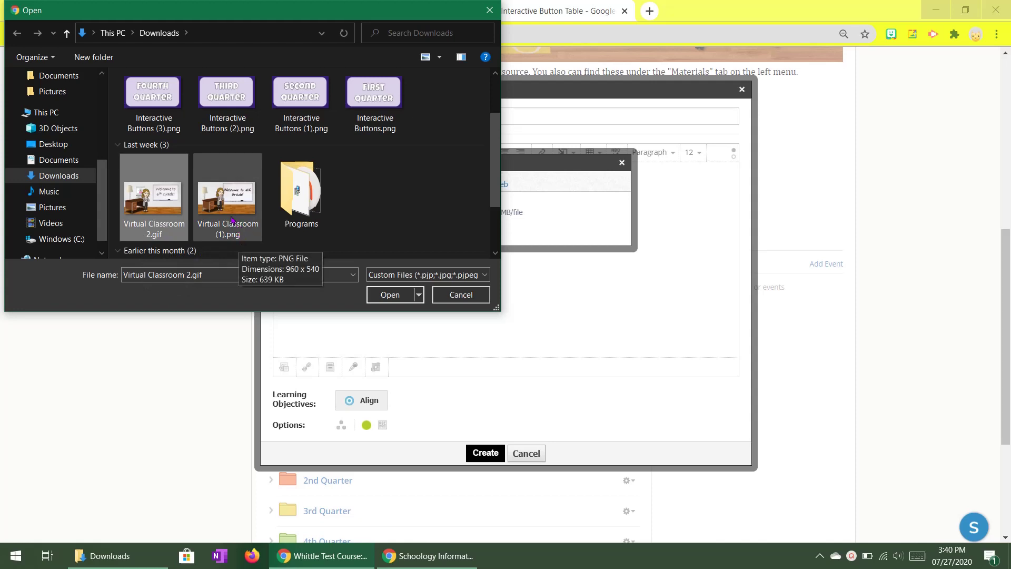
click(392, 296)
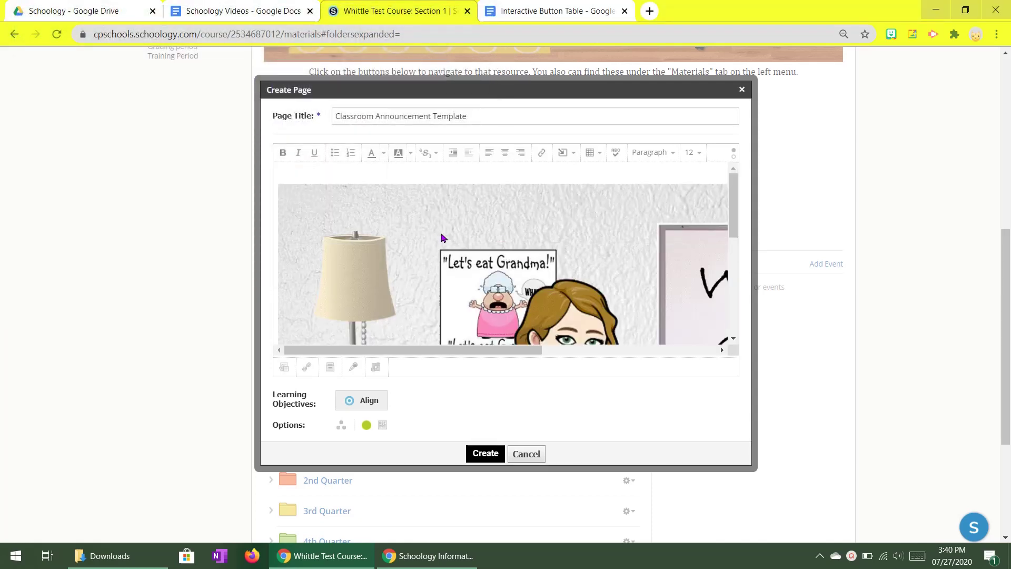
- Review the inserted classroom image in the page body
scroll(443, 238, down, 5)
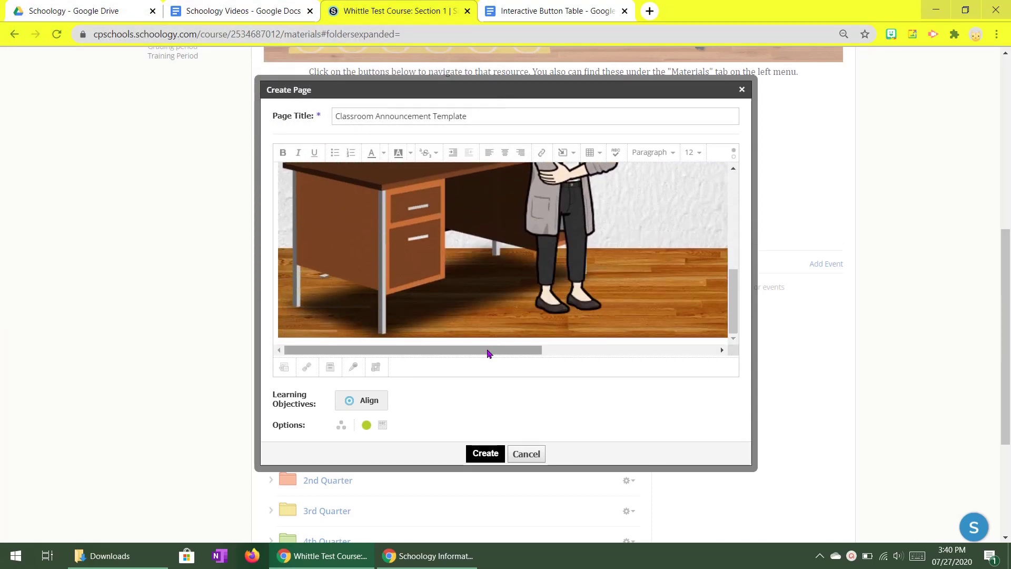
drag(488, 353, 421, 338)
scroll(406, 279, up, 2)
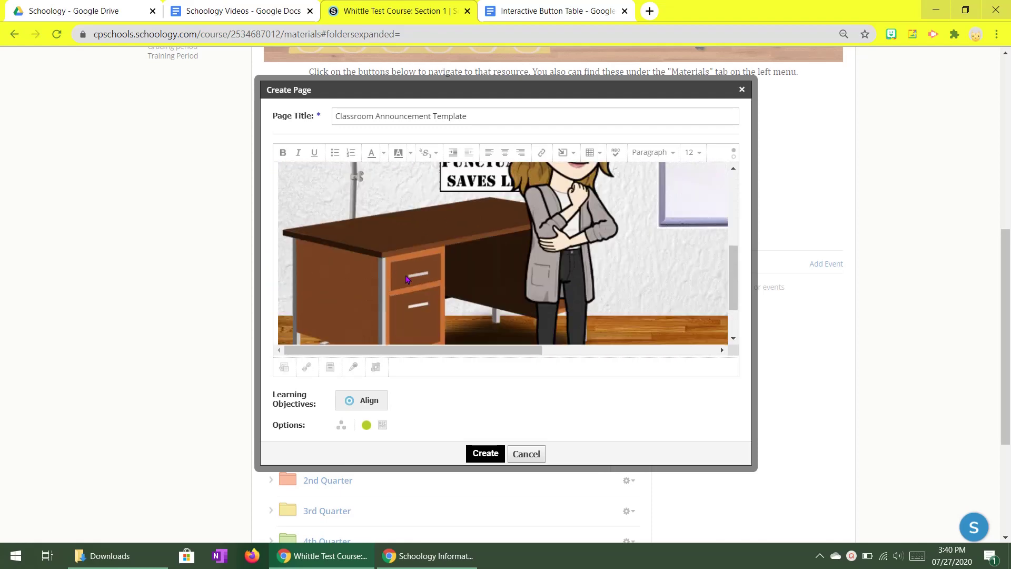
scroll(406, 279, up, 3)
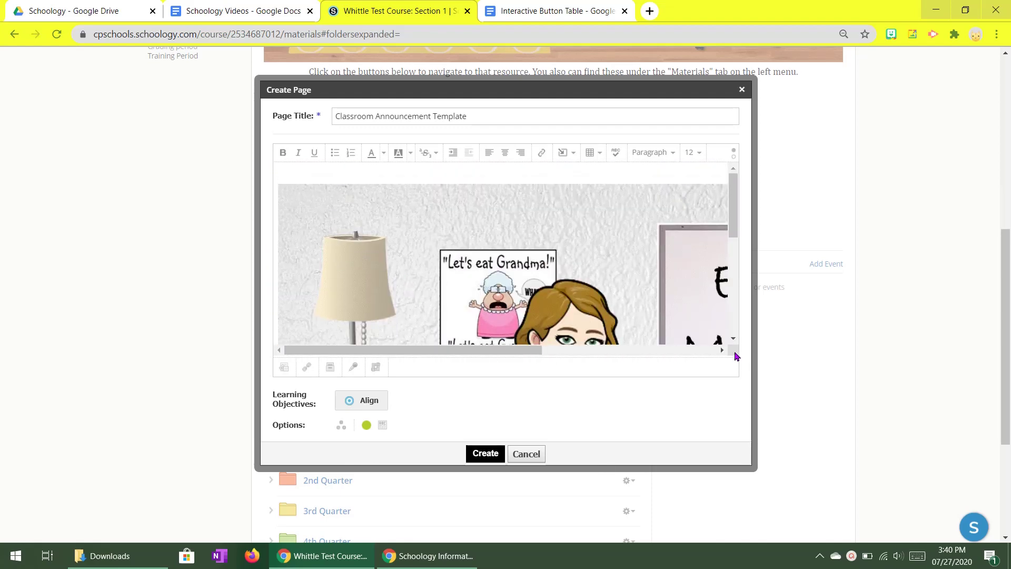
drag(476, 350, 621, 352)
scroll(578, 271, down, 1)
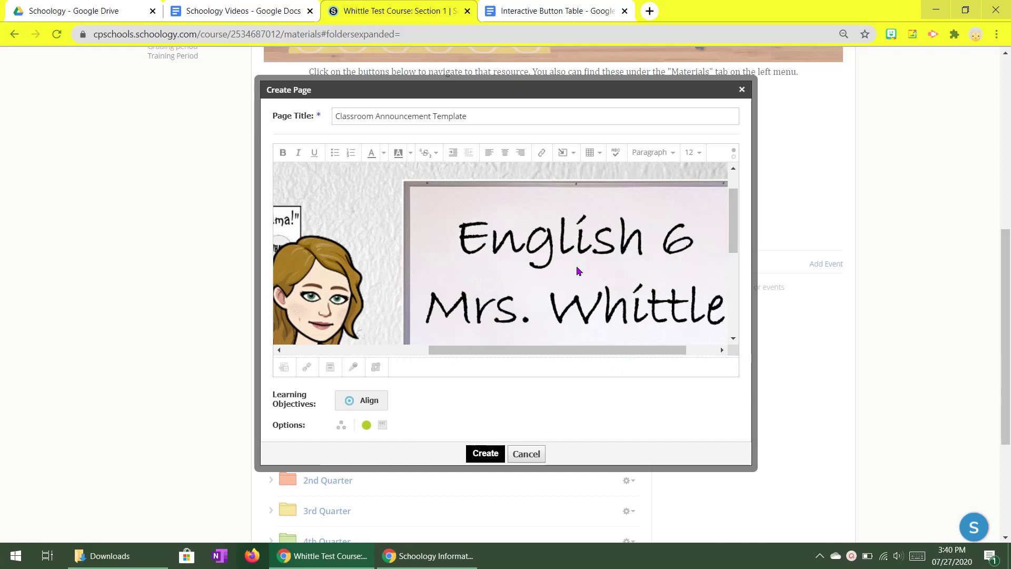
scroll(578, 271, down, 1)
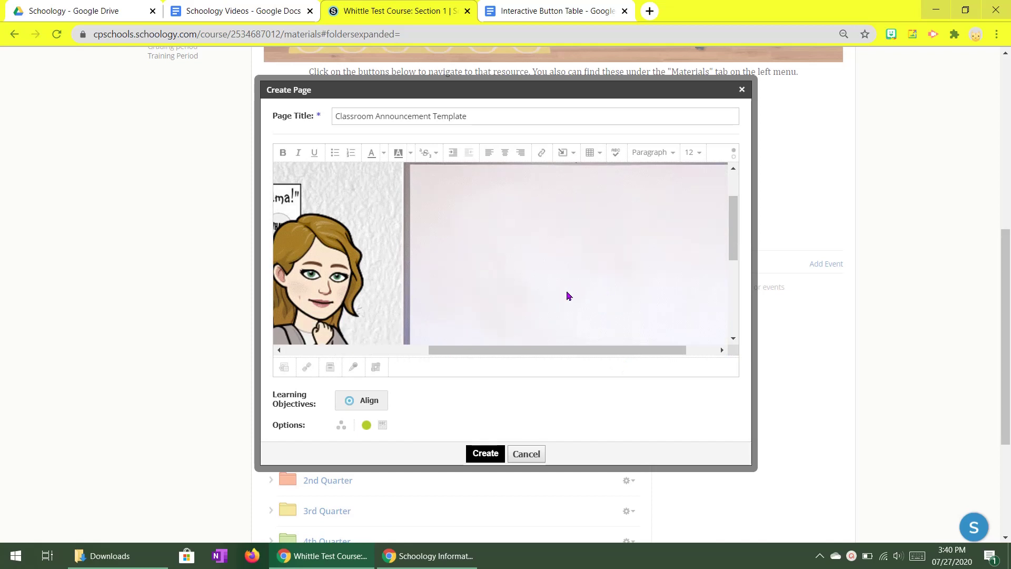
drag(552, 350, 370, 349)
scroll(659, 271, down, 3)
scroll(356, 269, up, 5)
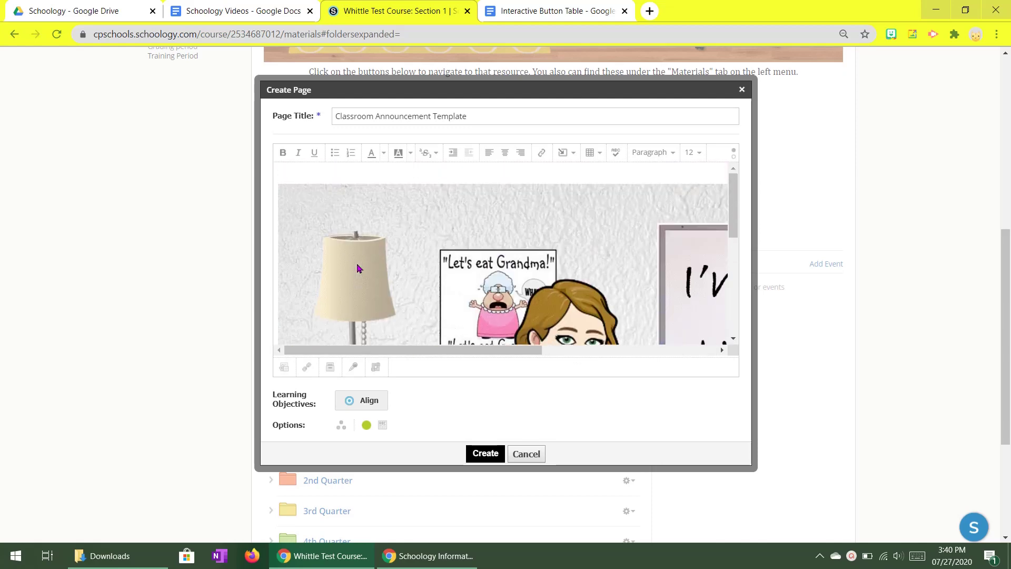
- Add the line 'Click the buttons below to navigate through my course.' below the image
click(283, 175)
key(Down)
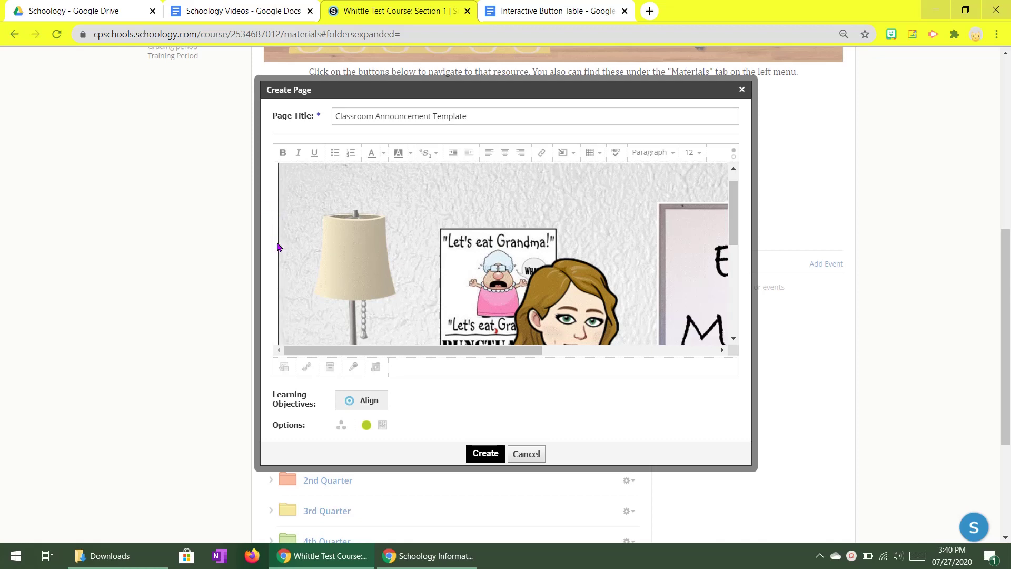
key(End)
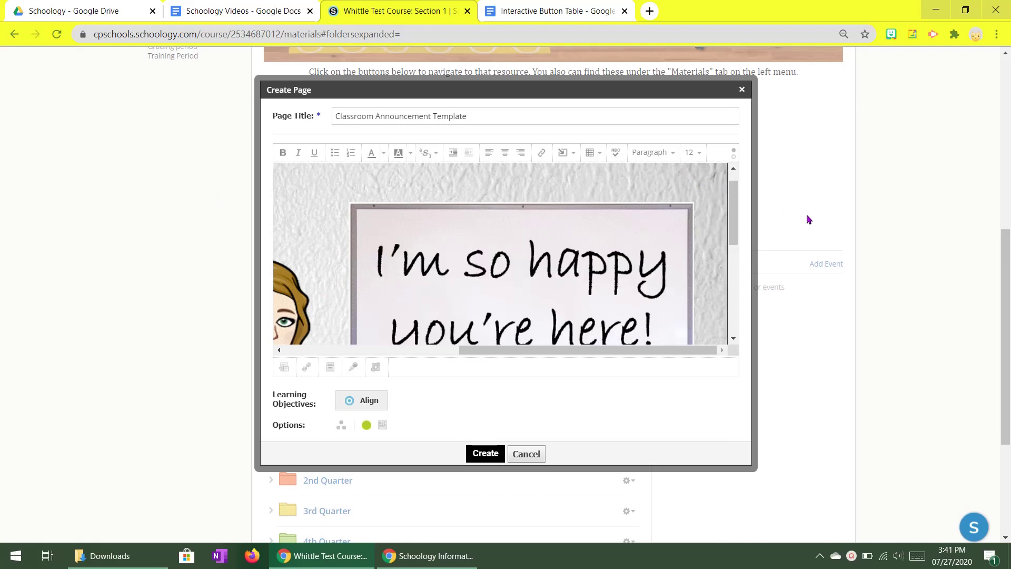
key(Down)
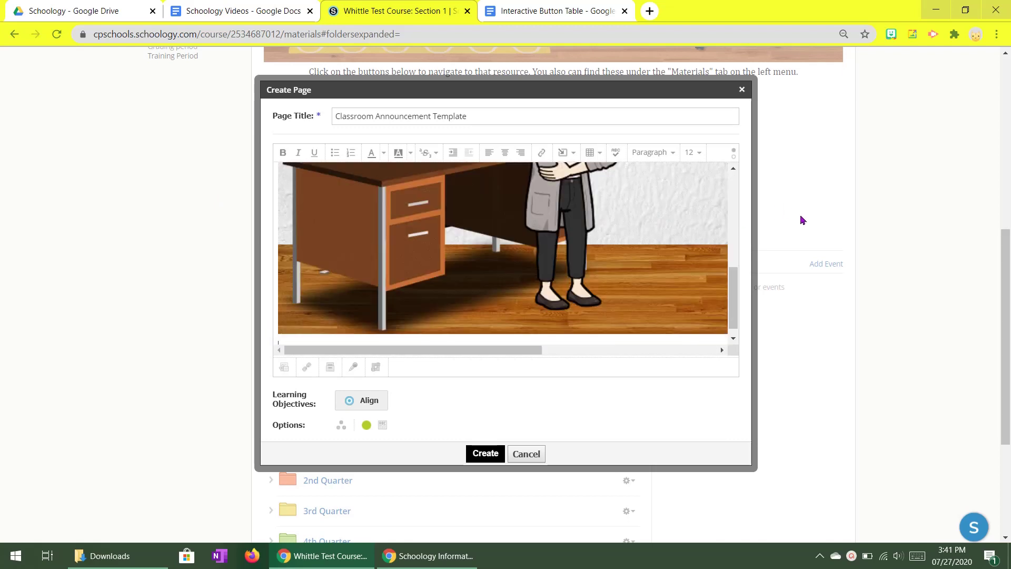
key(Down)
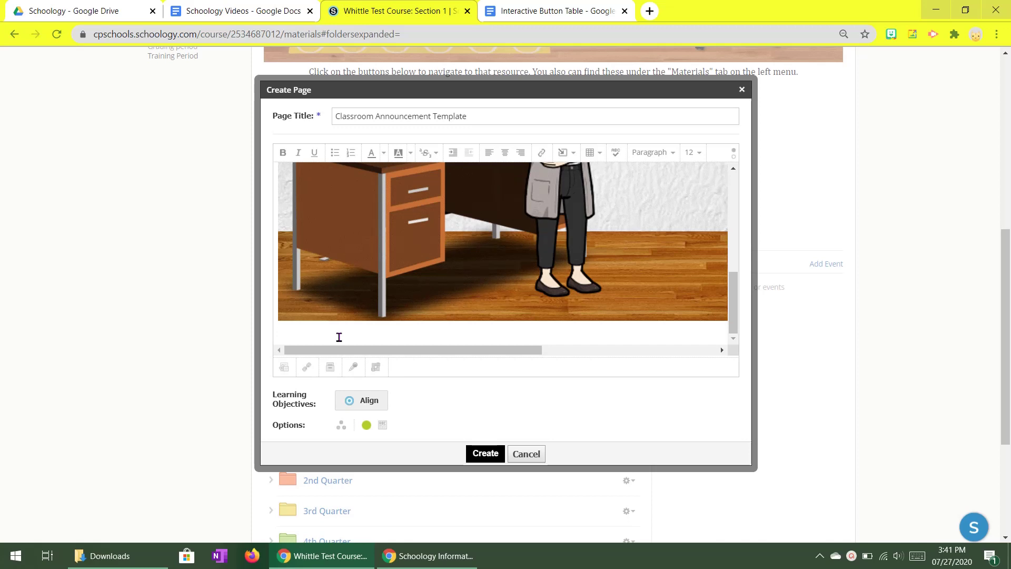
key(Return)
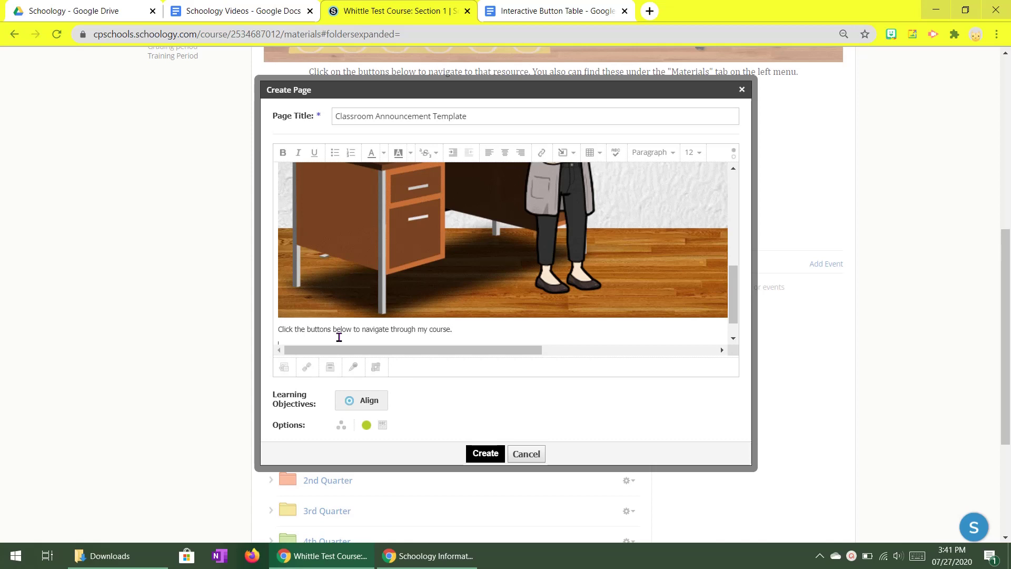
scroll(363, 264, down, 1)
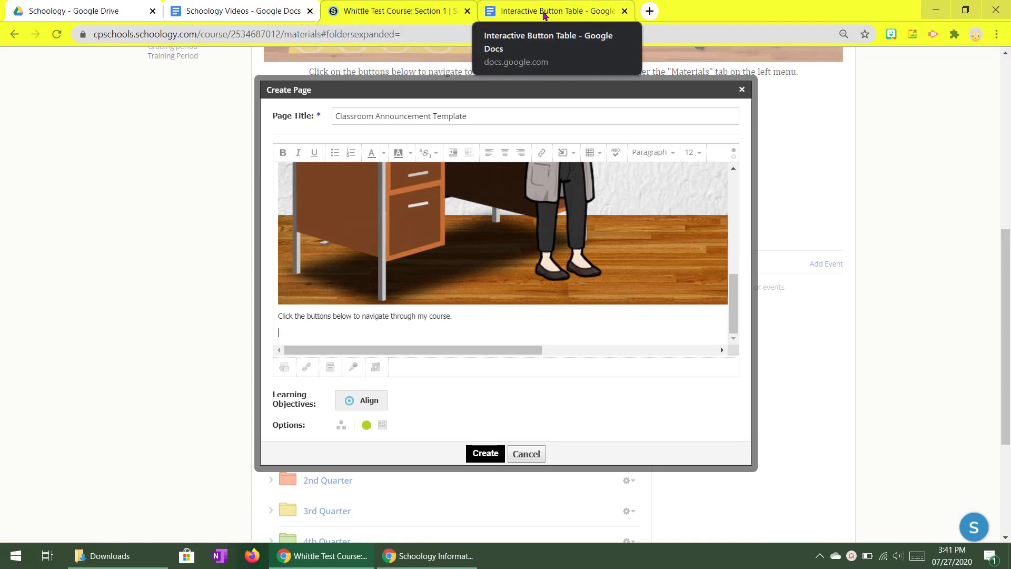
- Copy the whole quarter-button table from Interactive Button Table, then return to the Schoology draft
click(544, 15)
scroll(379, 299, up, 1)
scroll(605, 330, down, 1)
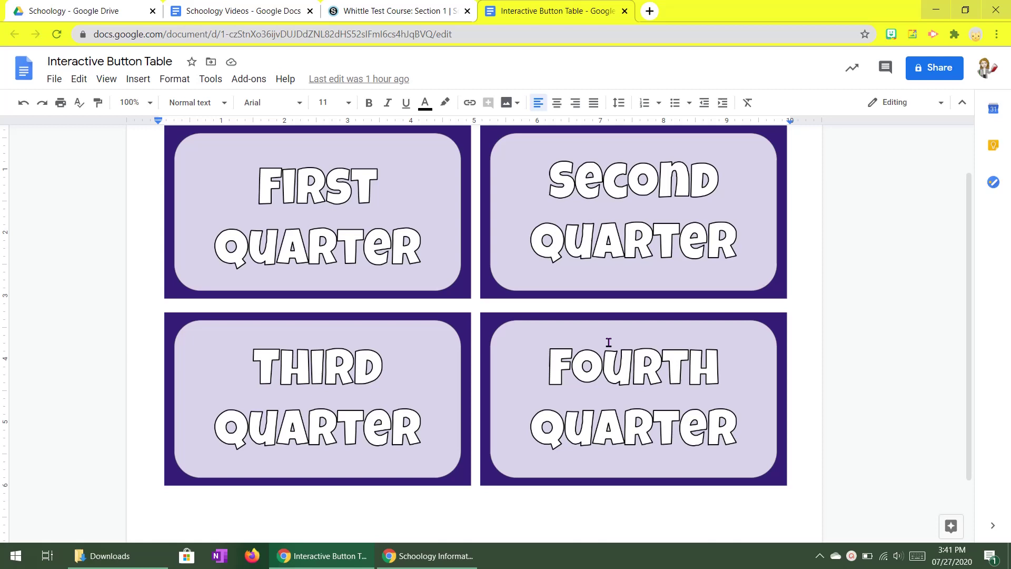
scroll(527, 348, up, 2)
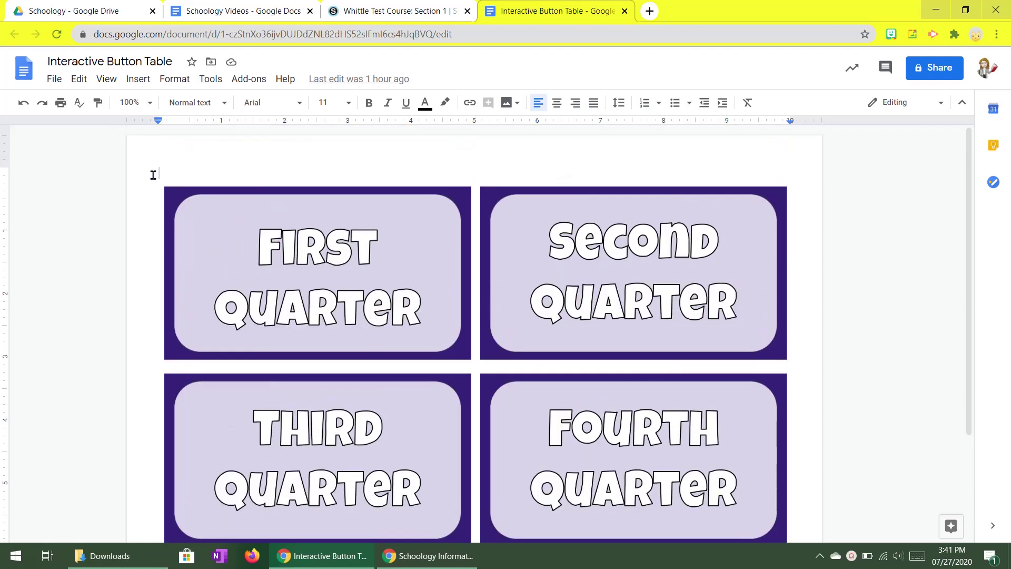
drag(153, 175, 674, 460)
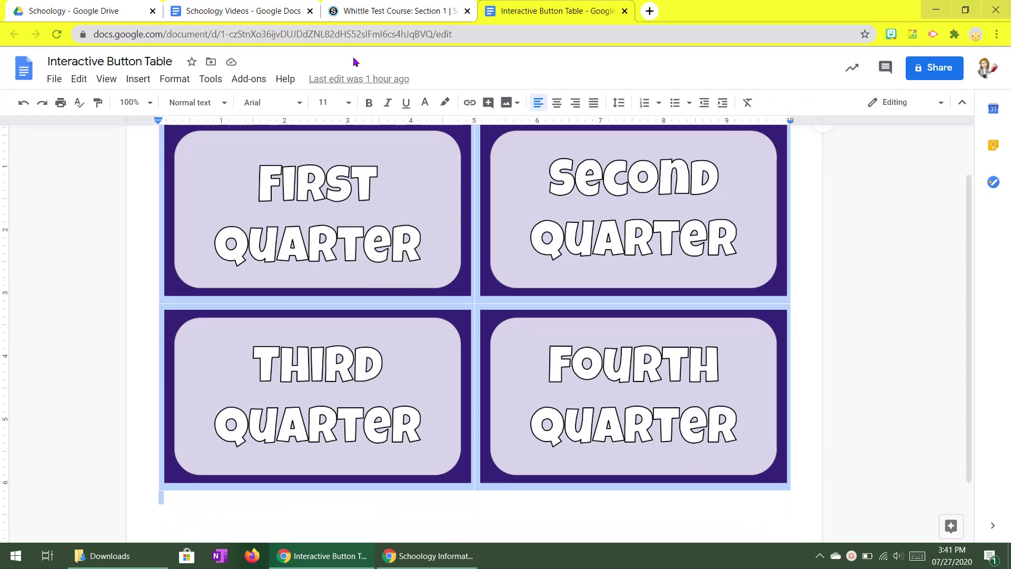
click(356, 12)
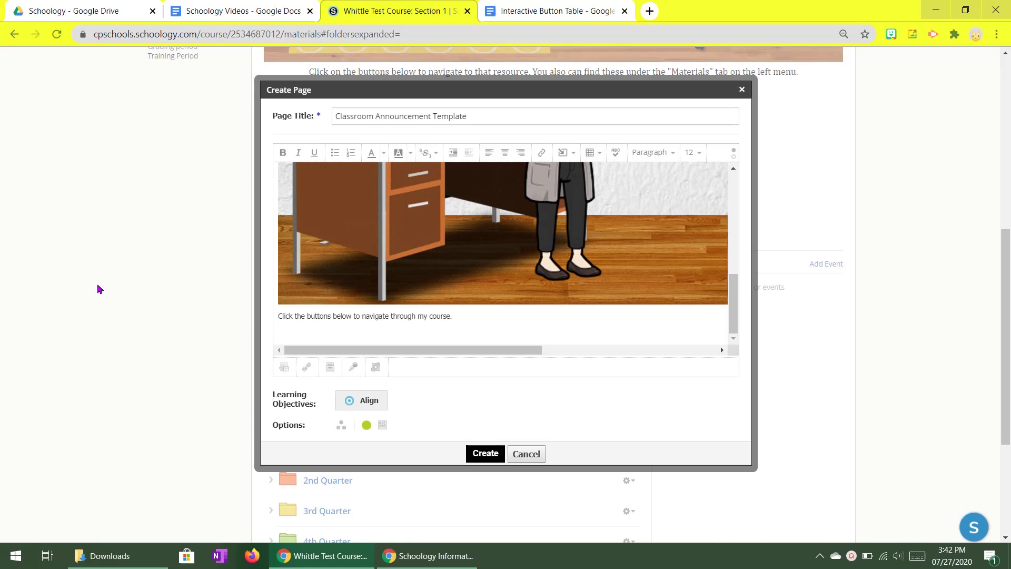
- Paste the First–Fourth Quarter button table into the page body
key(ctrl+v)
scroll(458, 241, up, 10)
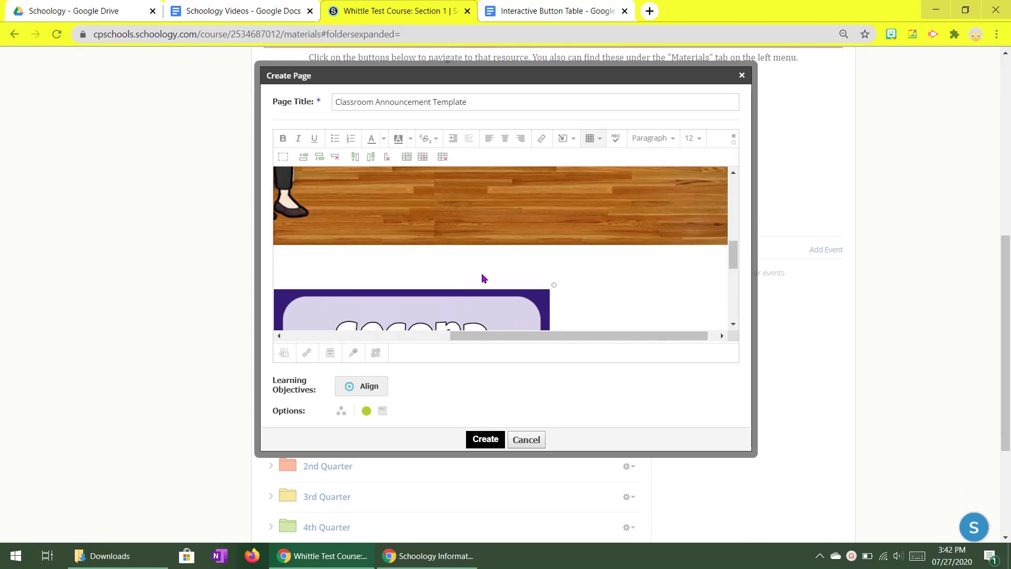
drag(512, 334, 340, 336)
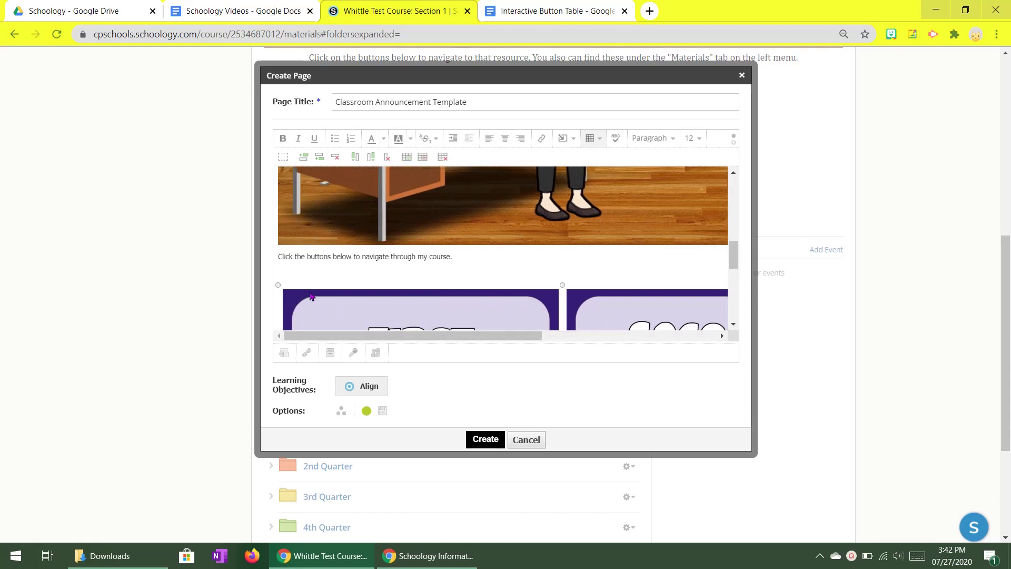
scroll(363, 244, down, 4)
scroll(606, 234, down, 2)
scroll(432, 247, up, 4)
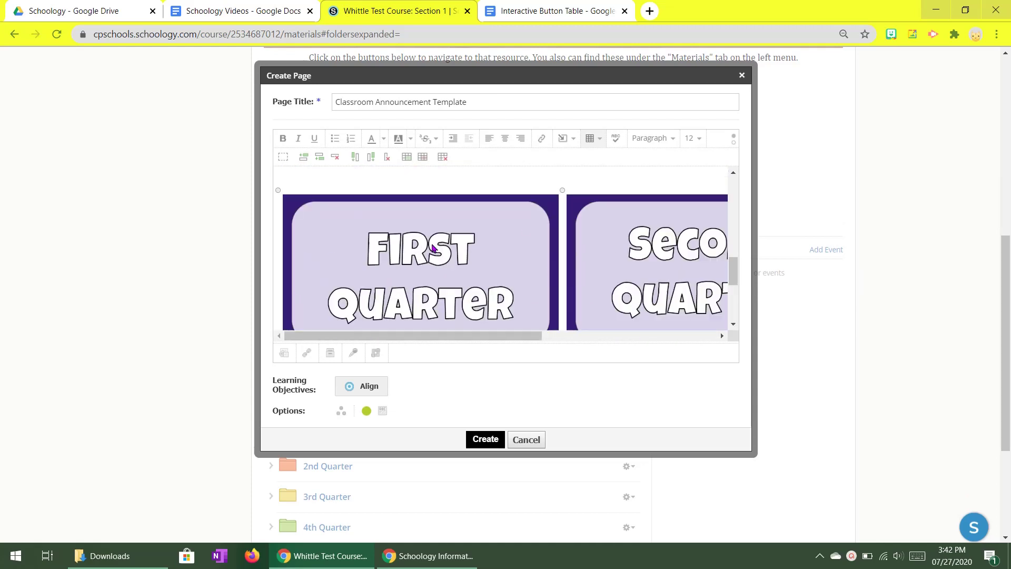
scroll(442, 287, up, 3)
scroll(288, 309, down, 1)
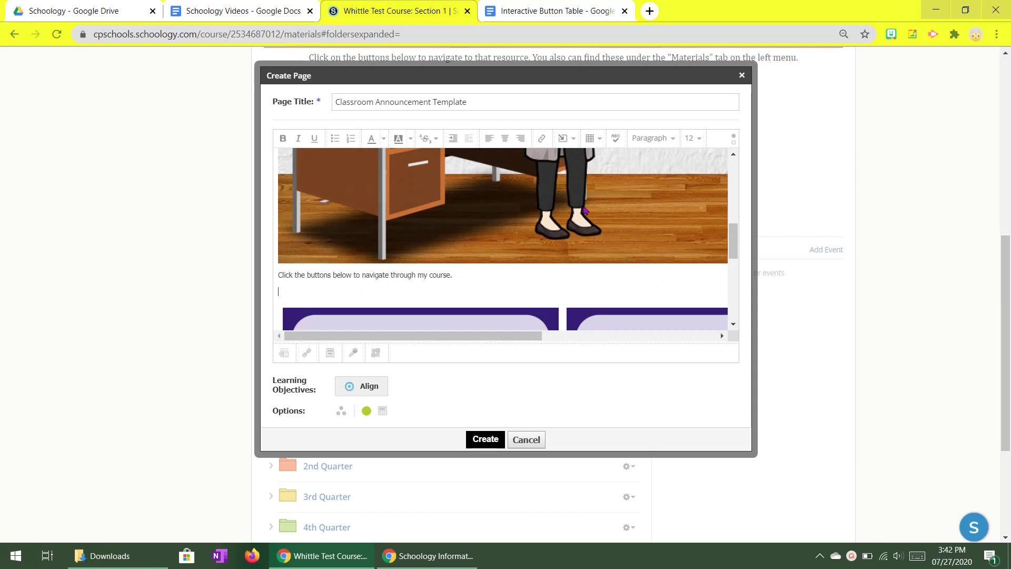
- Delete the blank line between the caption and the pasted button table
key(BackSpace)
key(Down)
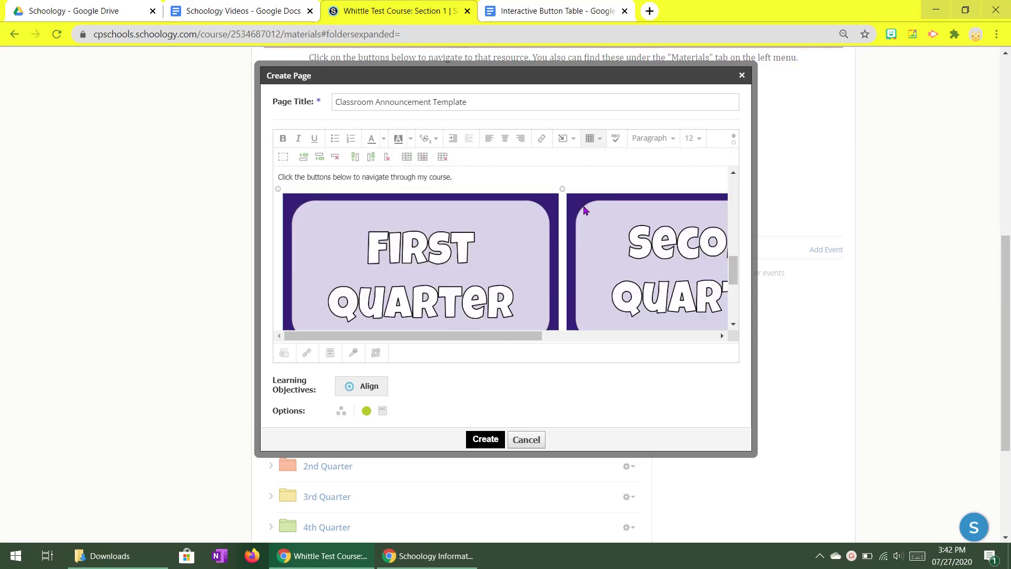
key(Down)
scroll(508, 285, up, 10)
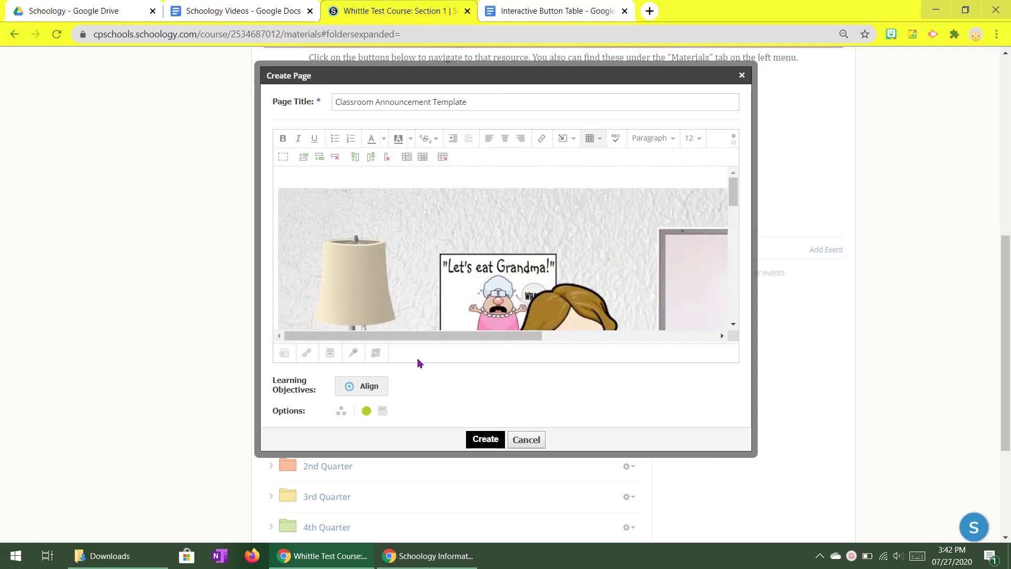
click(368, 177)
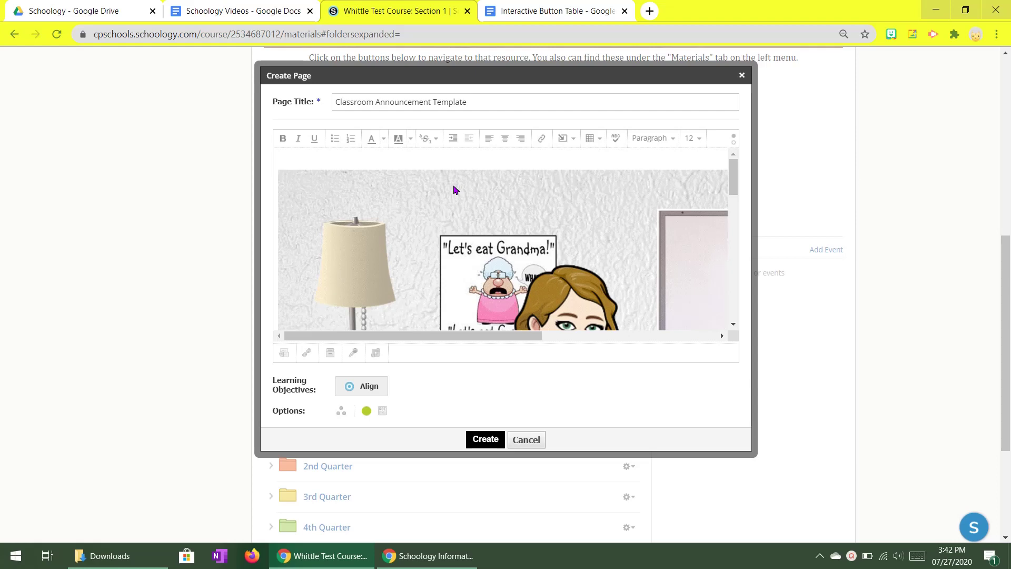
scroll(456, 189, down, 1)
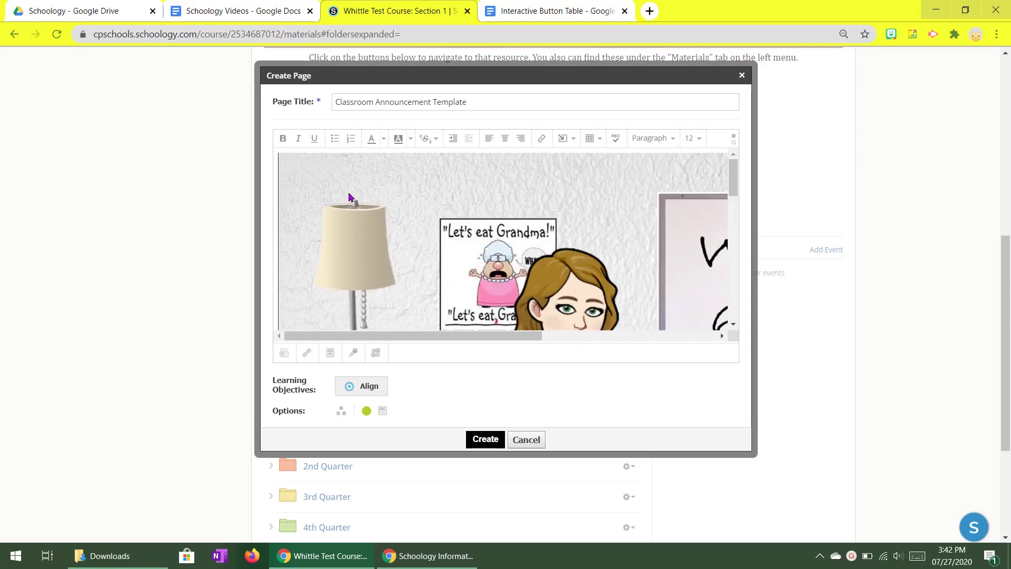
scroll(349, 197, down, 5)
scroll(349, 197, down, 3)
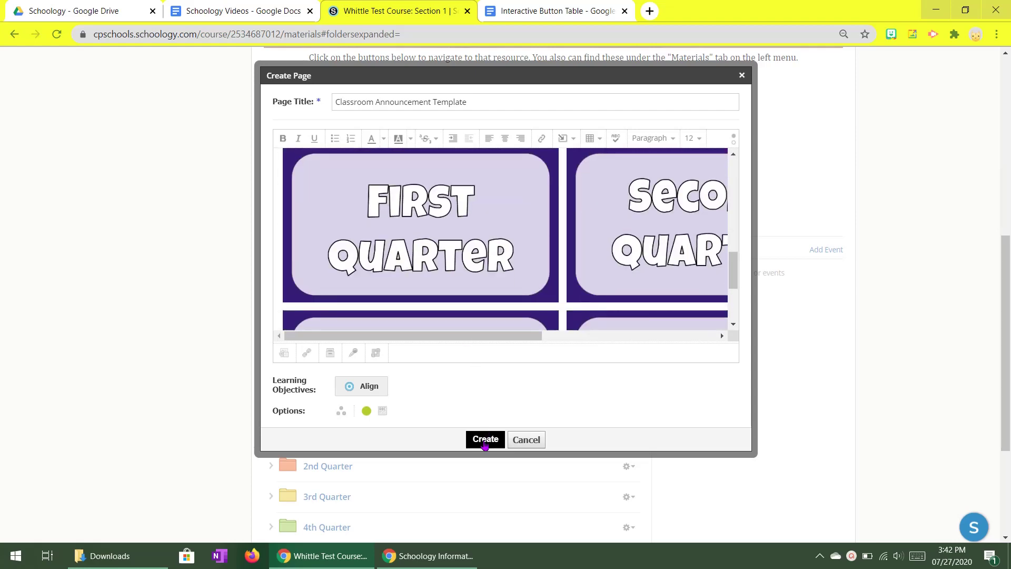
- Create the page, review it, and return to the Whittle Test Course: Section 1 materials list
click(484, 440)
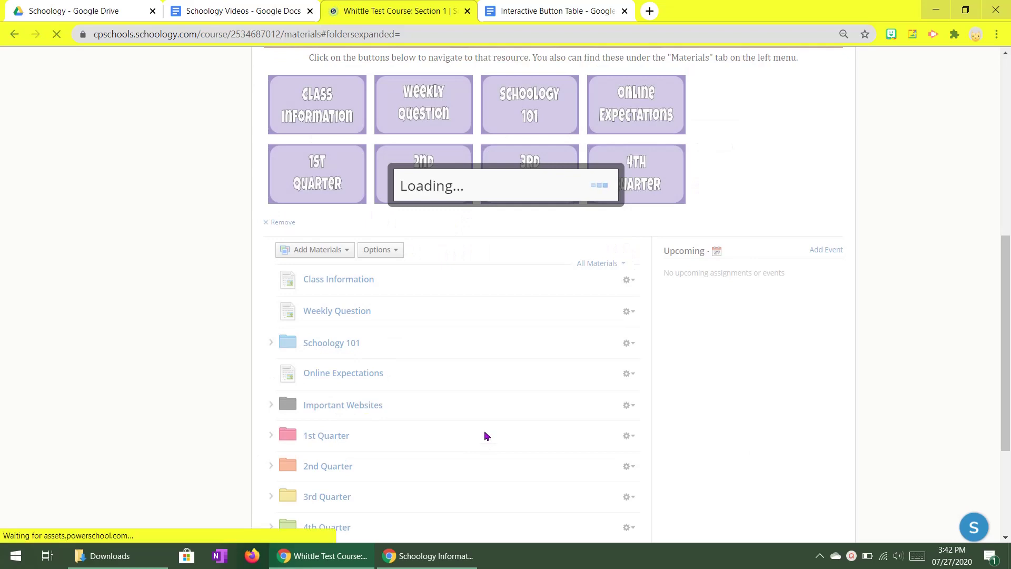
scroll(459, 350, down, 4)
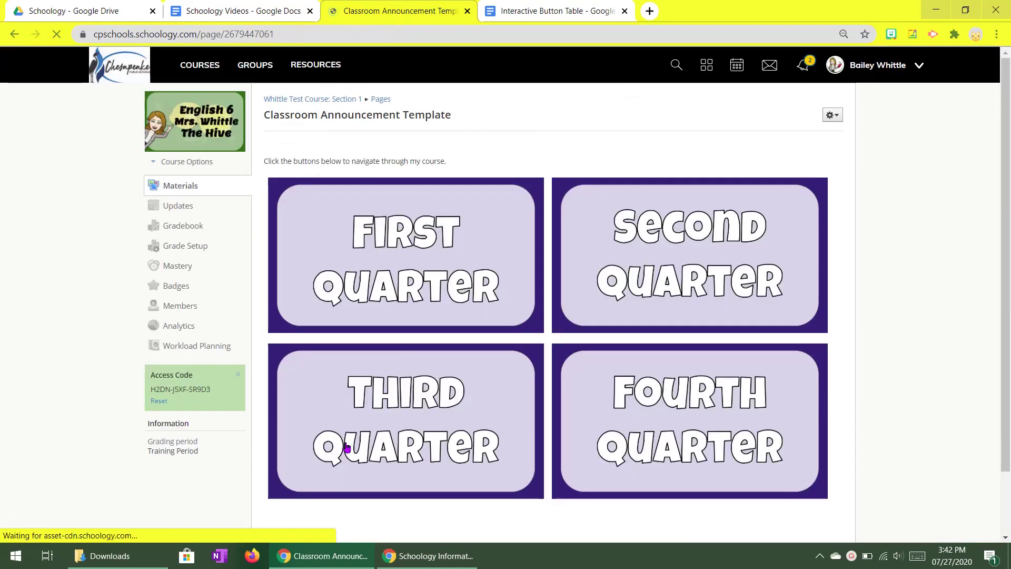
scroll(763, 210, down, 6)
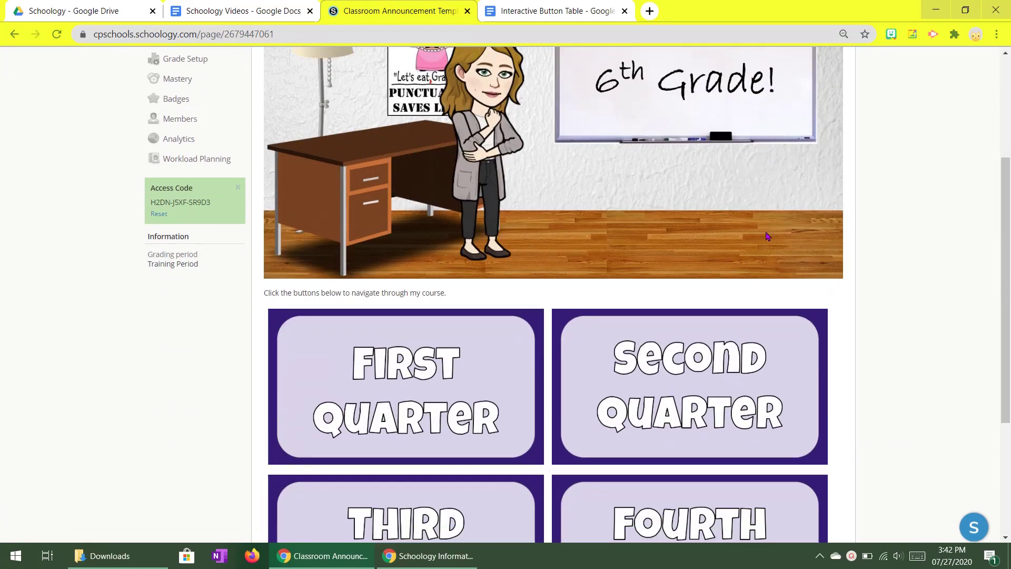
scroll(690, 409, up, 6)
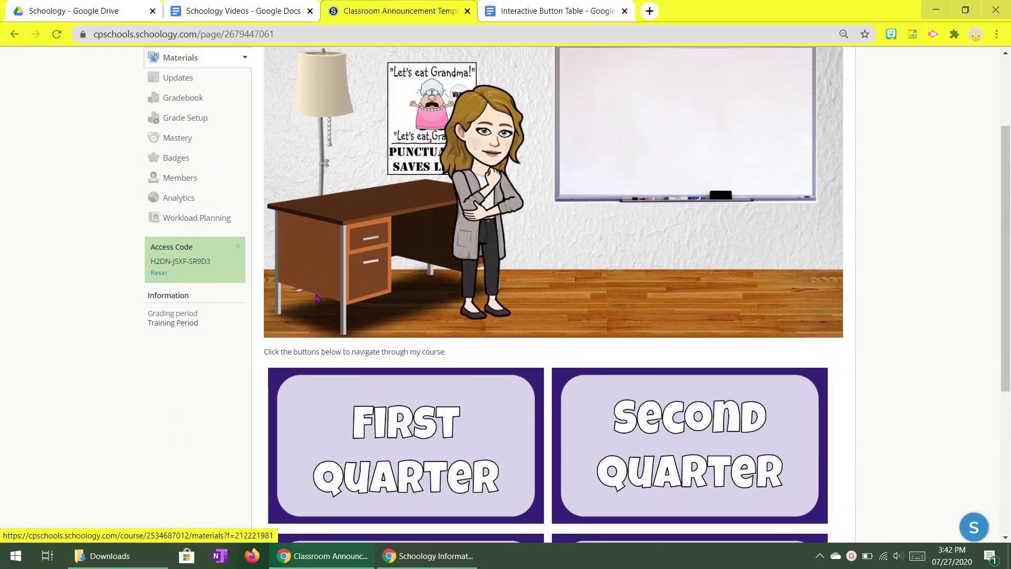
scroll(671, 306, down, 2)
scroll(671, 306, down, 1)
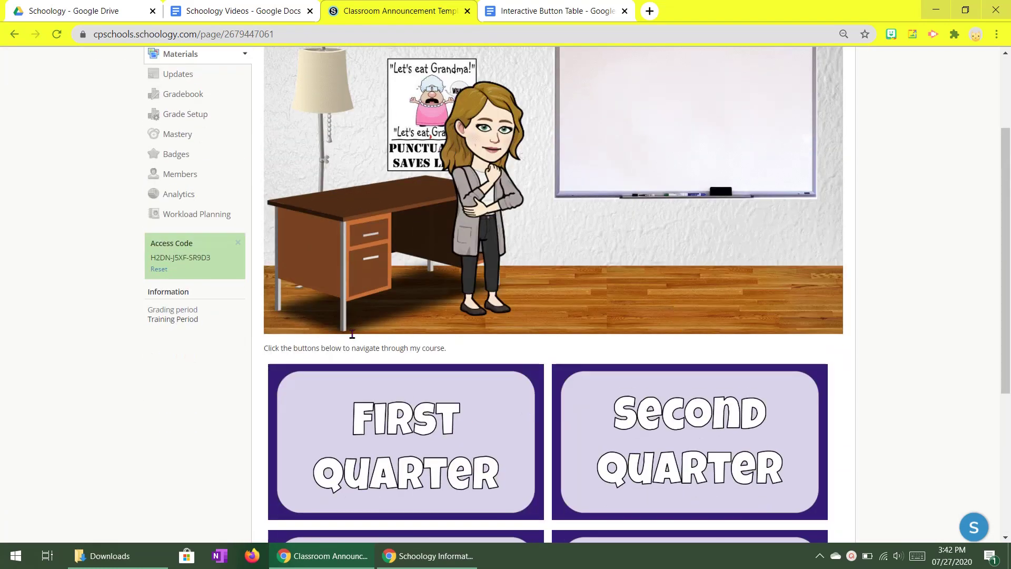
scroll(352, 334, up, 3)
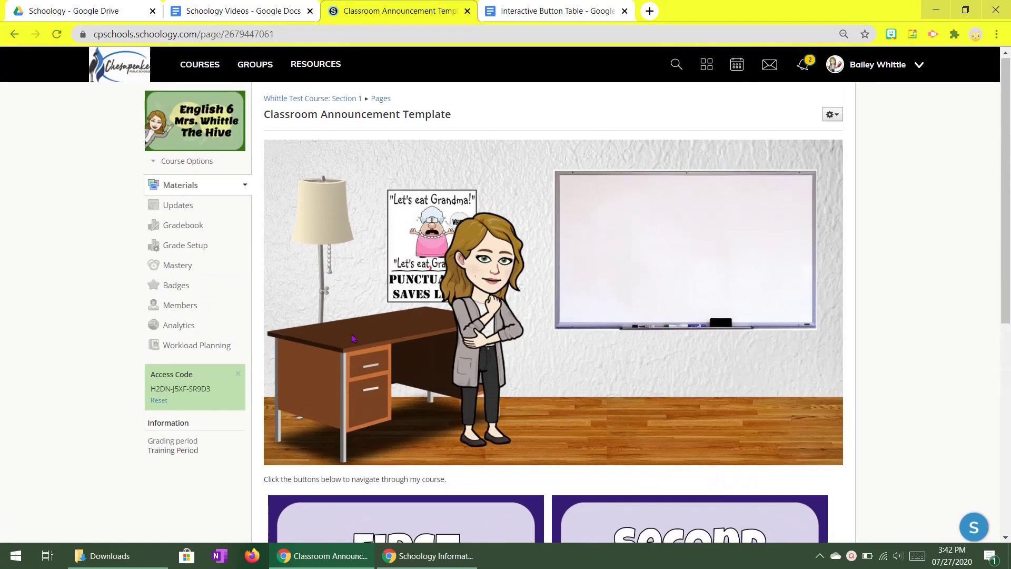
click(315, 100)
scroll(373, 261, down, 10)
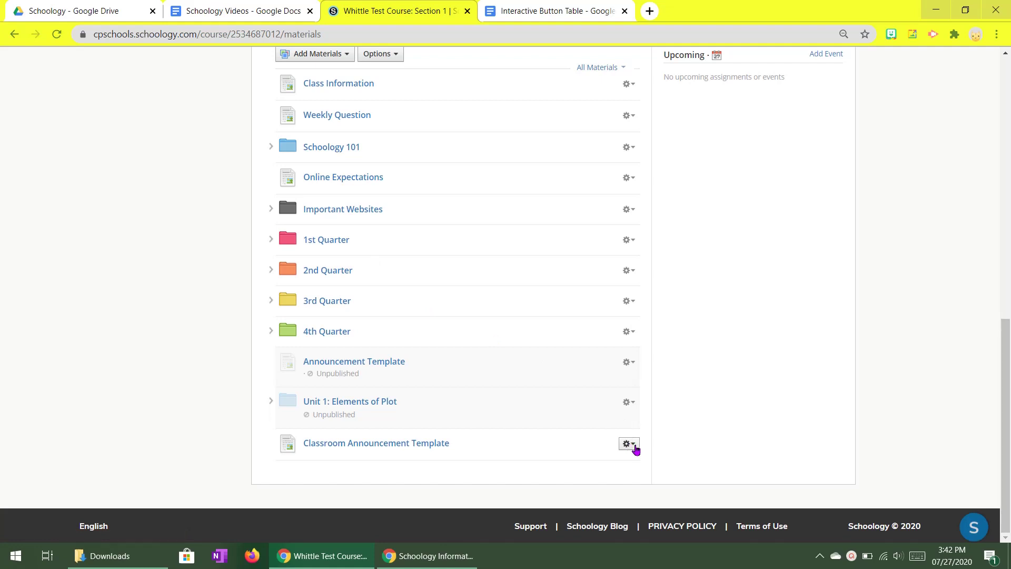
- Unpublish Classroom Announcement Template from its gear menu and open the page
click(635, 448)
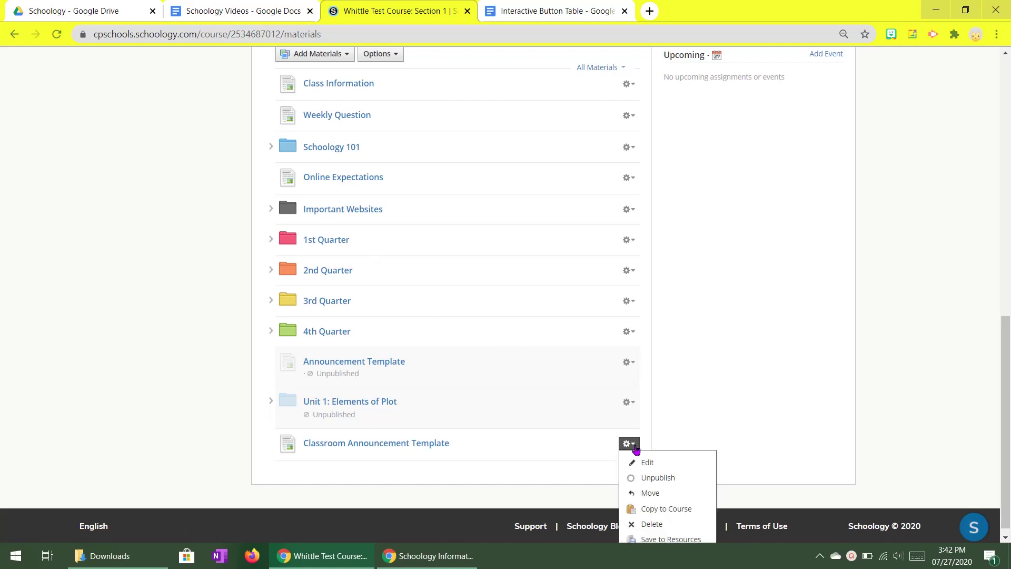
click(645, 480)
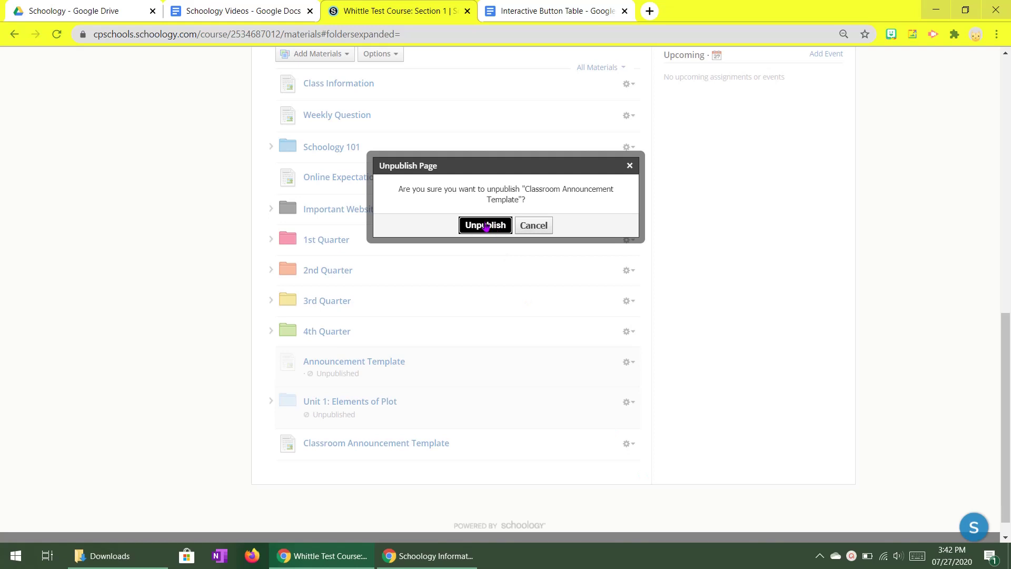
click(485, 225)
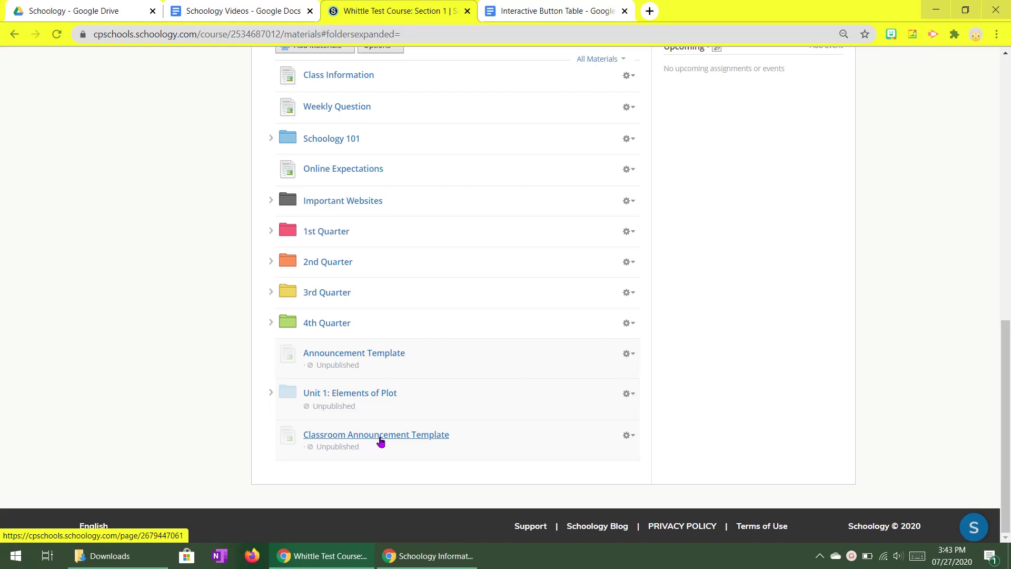
scroll(368, 283, up, 2)
scroll(368, 211, down, 2)
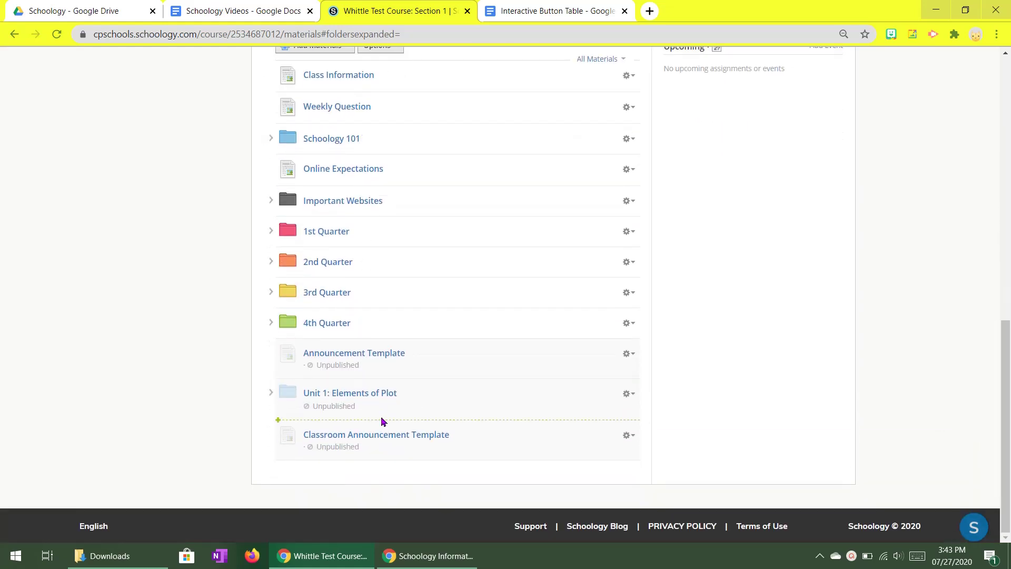
drag(381, 421, 380, 424)
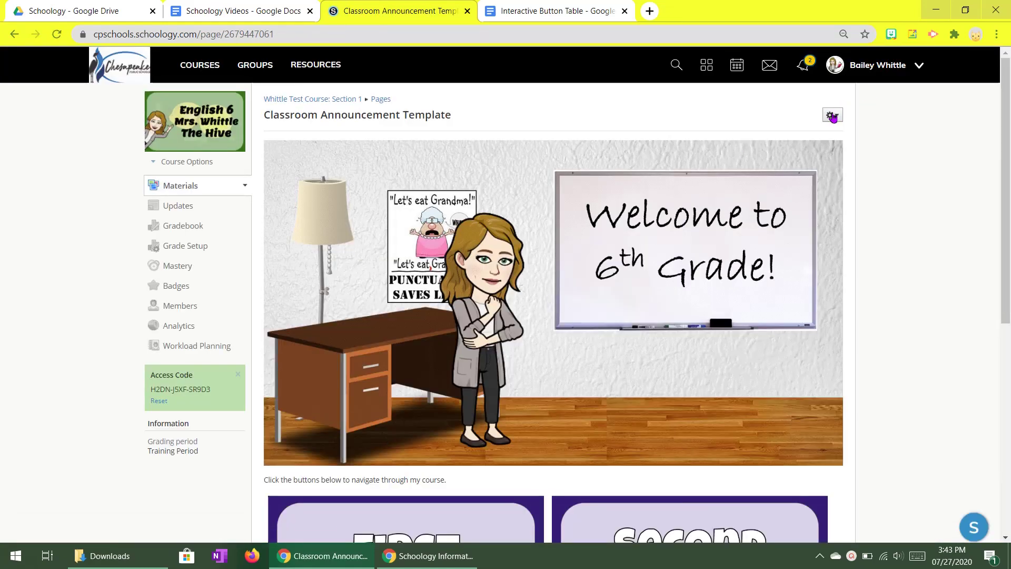
- Open Edit Page for the page, cancel without saving, and review the four quarter buttons
click(835, 116)
click(789, 135)
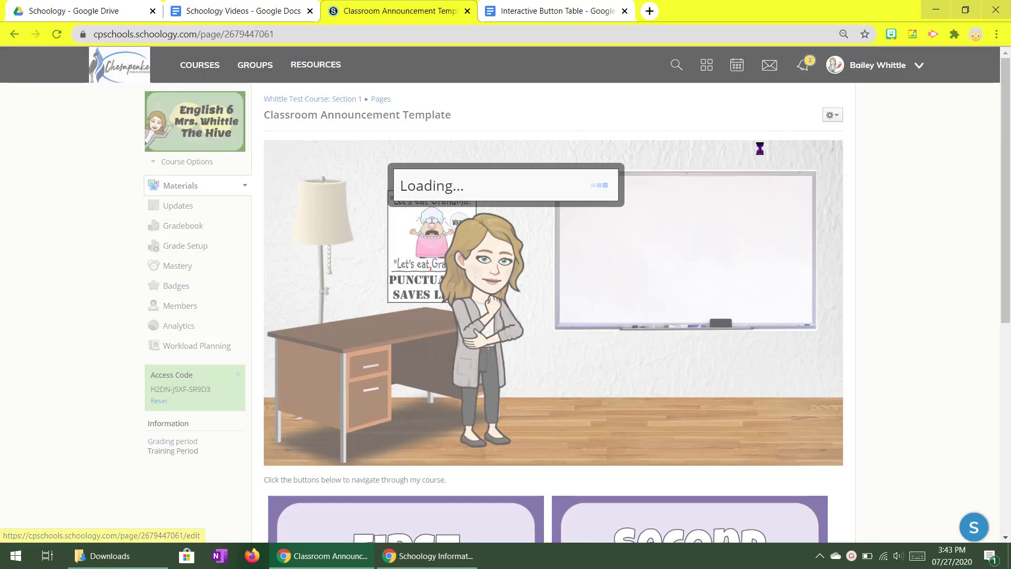
scroll(437, 270, down, 5)
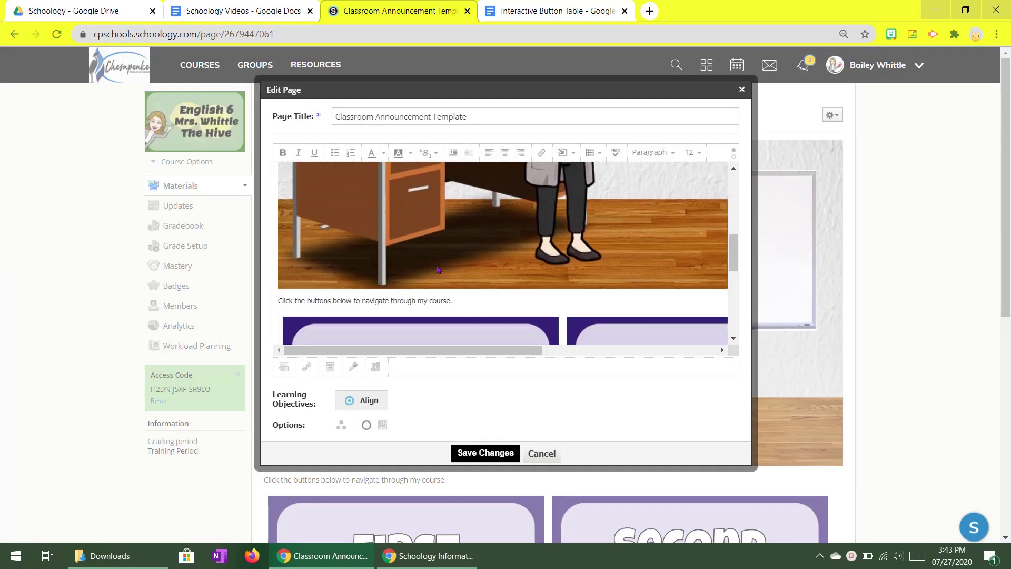
drag(452, 277, 274, 277)
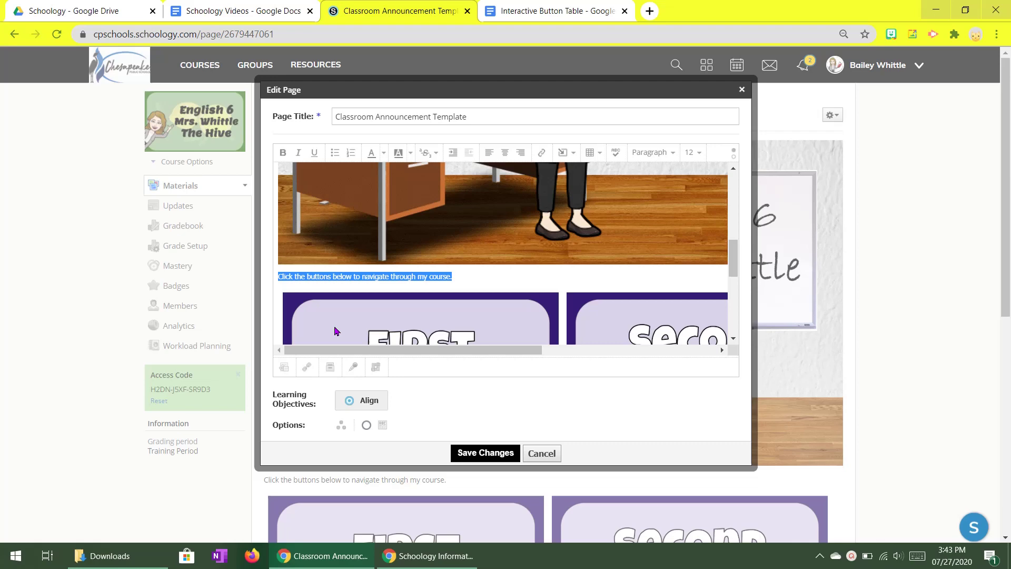
scroll(440, 240, down, 3)
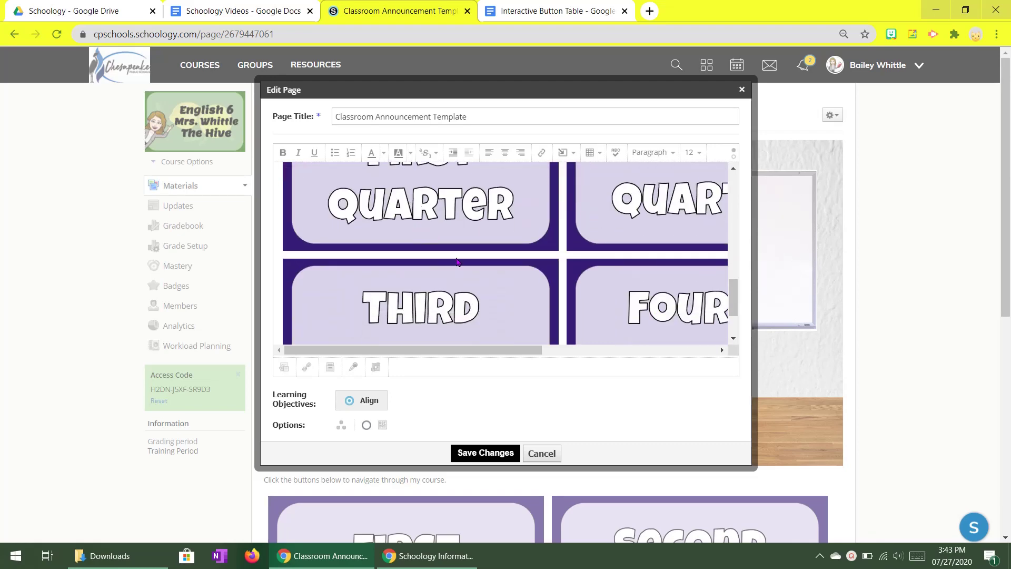
scroll(498, 296, up, 1)
click(540, 454)
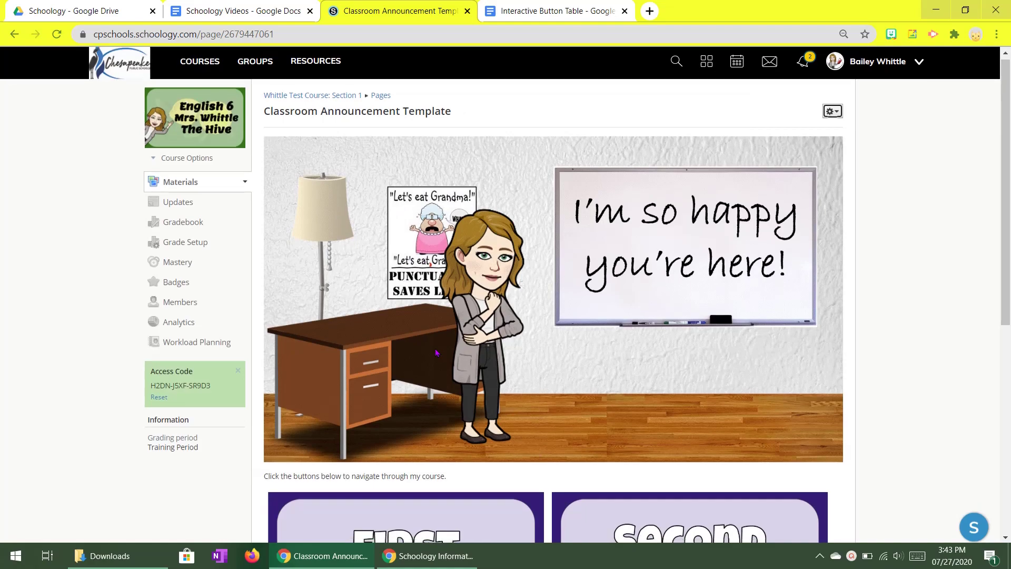
scroll(435, 348, down, 7)
scroll(667, 394, up, 7)
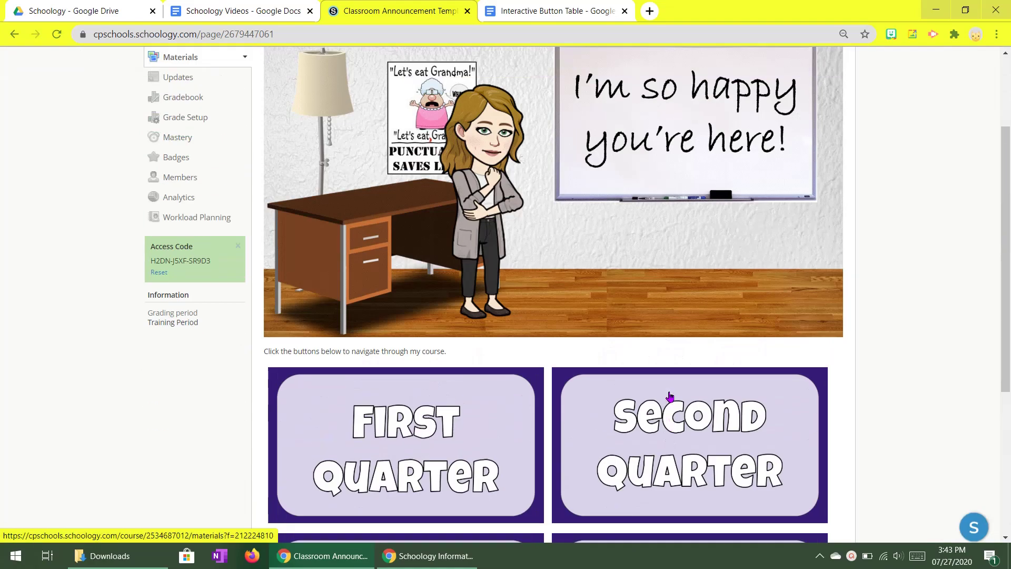
scroll(384, 288, down, 7)
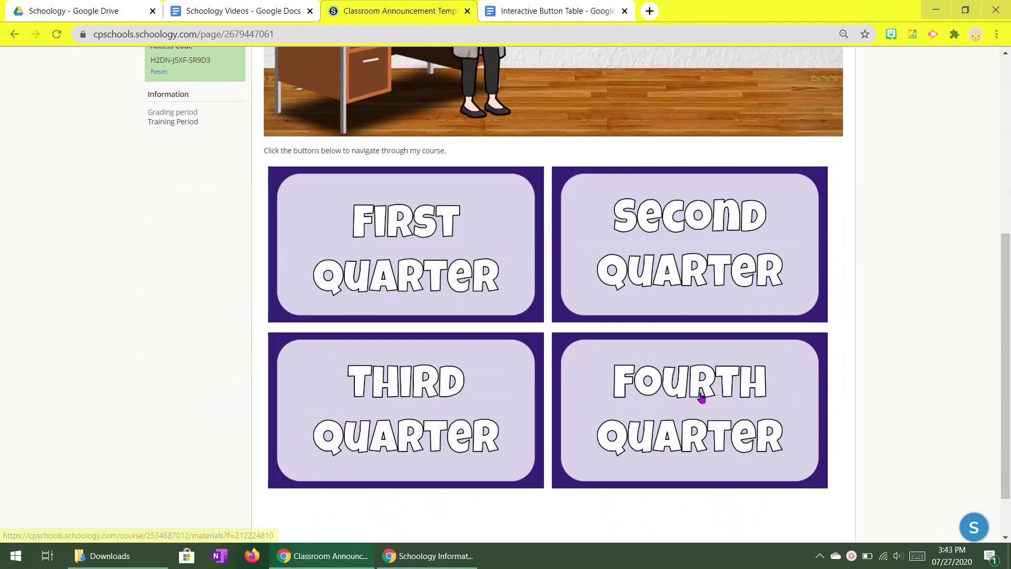
scroll(699, 397, up, 7)
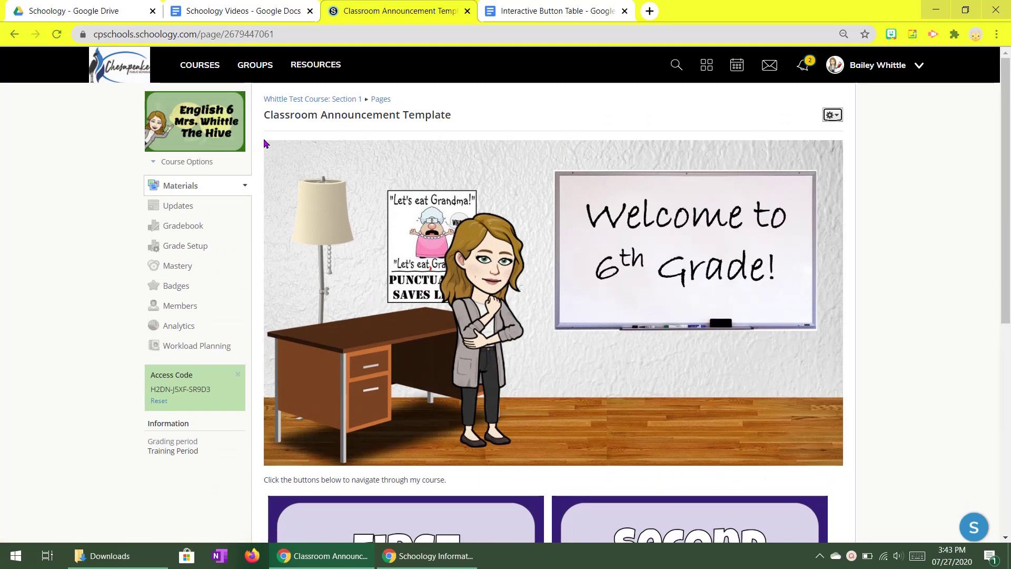
- Select the classroom banner, instruction line and quarter buttons, and copy them
scroll(492, 387, down, 2)
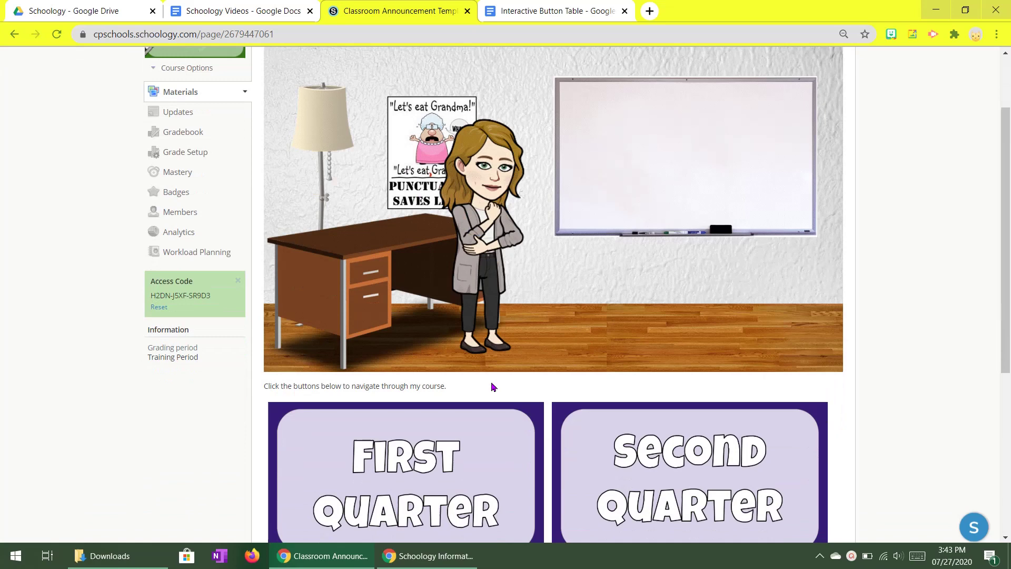
drag(490, 387, 758, 441)
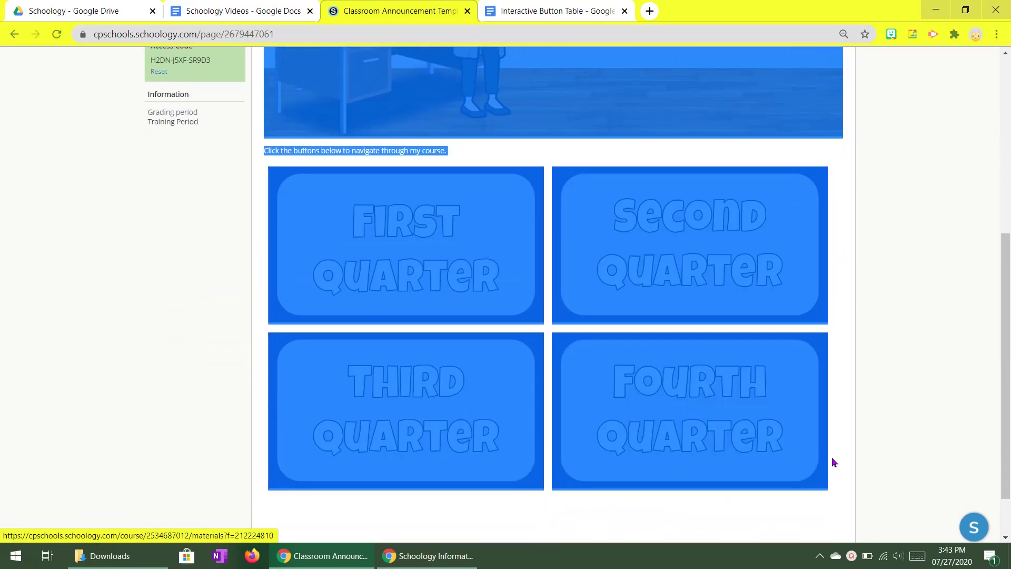
scroll(837, 463, up, 6)
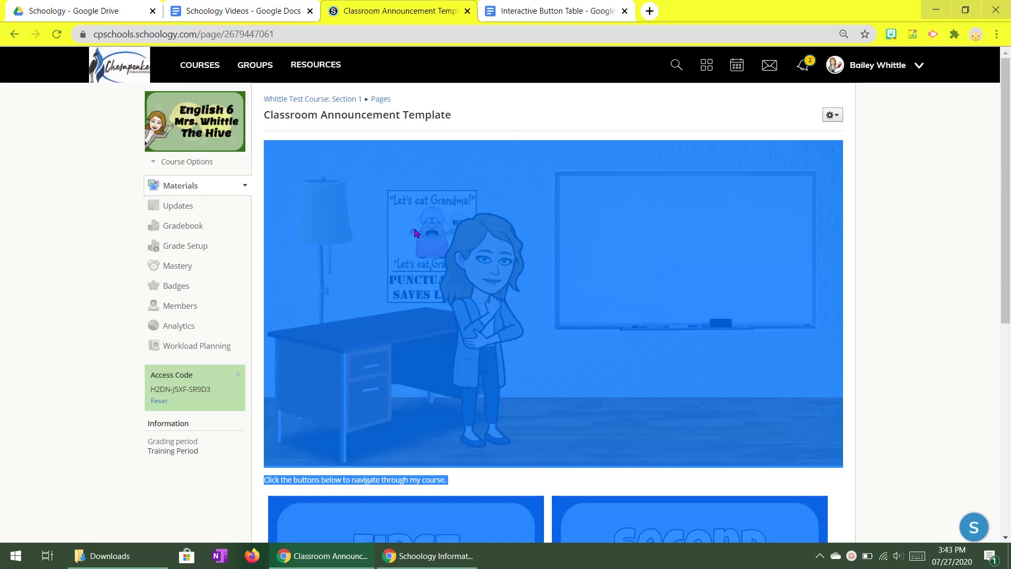
scroll(572, 300, down, 2)
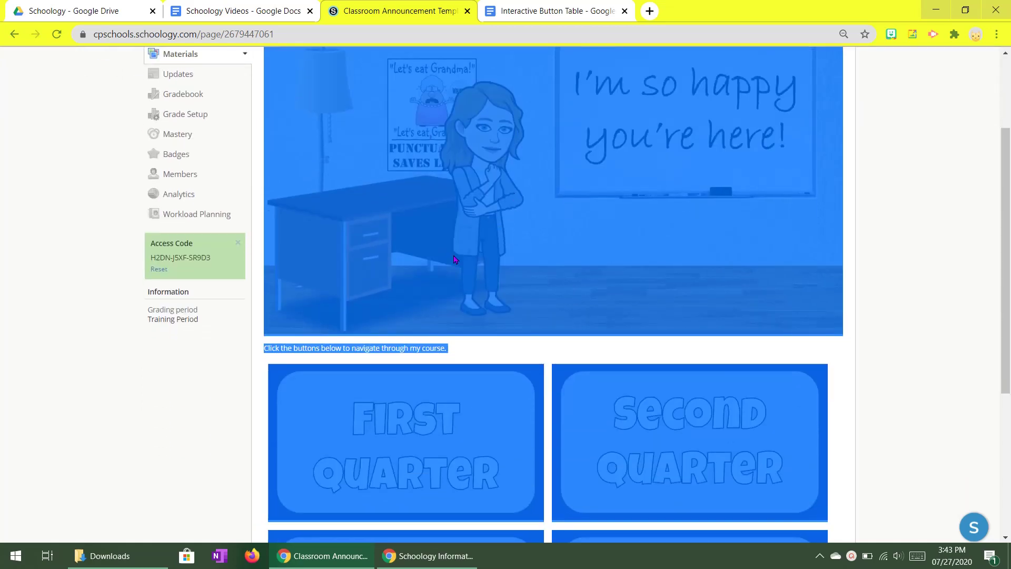
scroll(327, 348, down, 2)
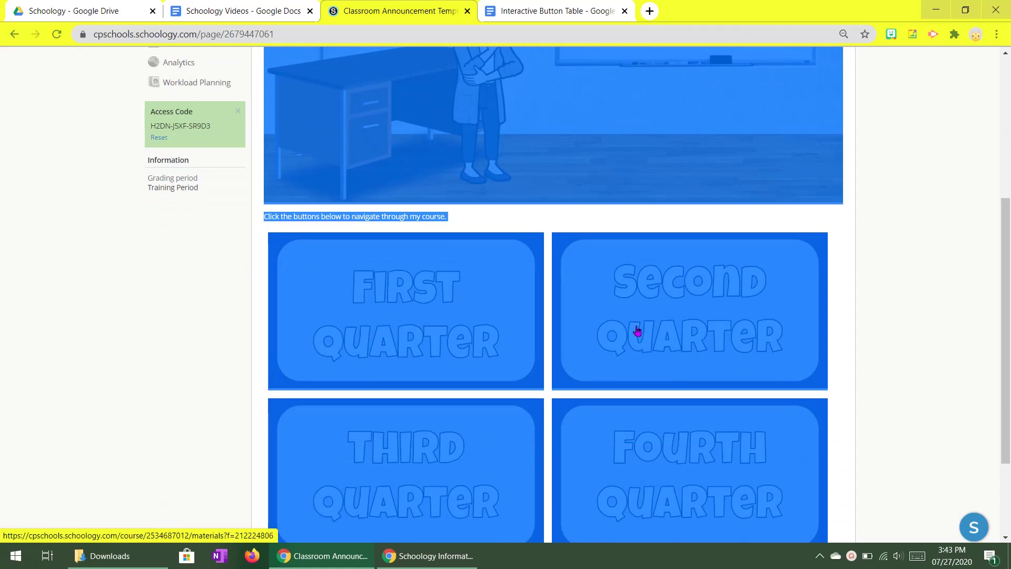
right_click(493, 147)
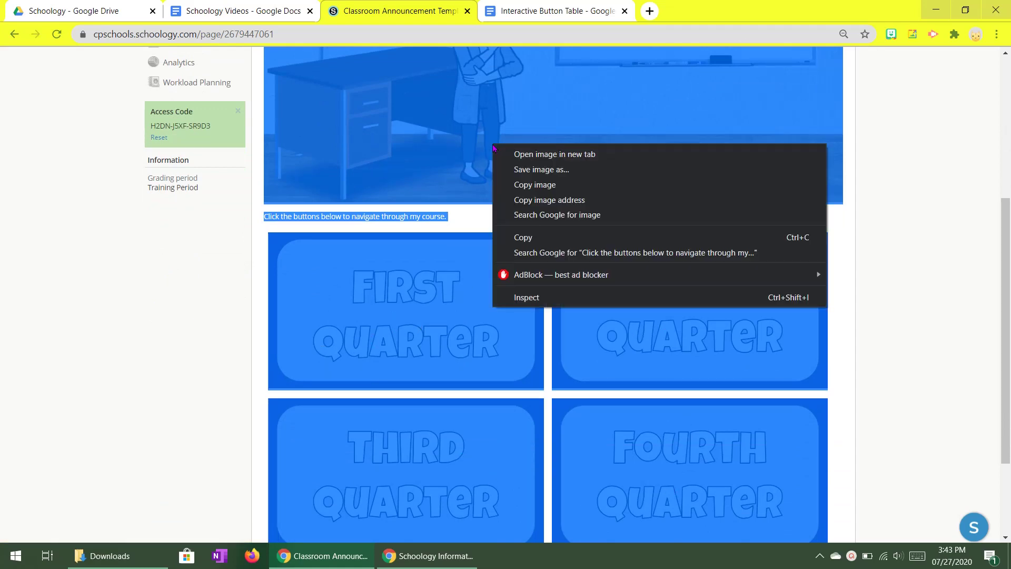
click(521, 242)
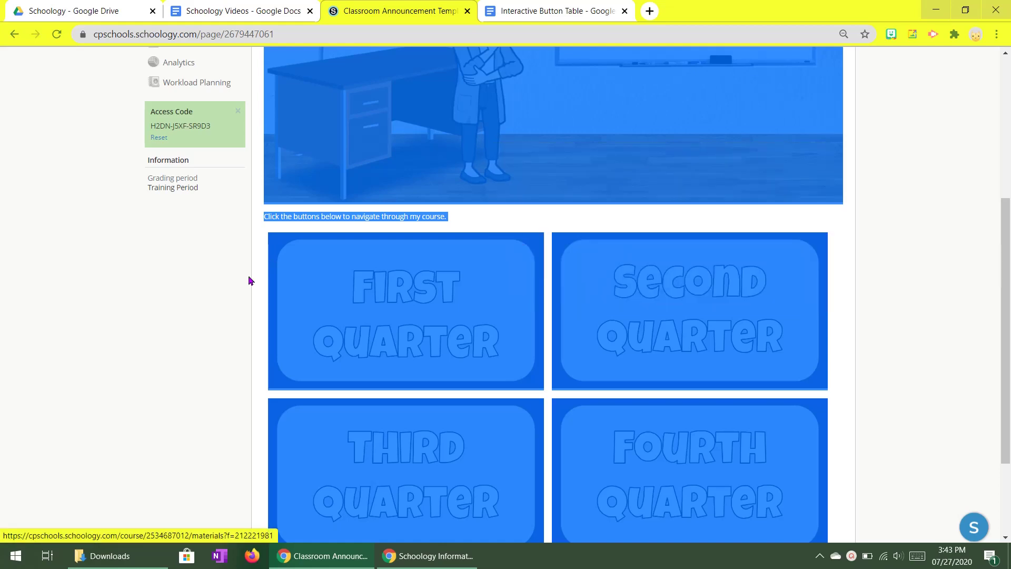
click(226, 286)
scroll(227, 287, up, 5)
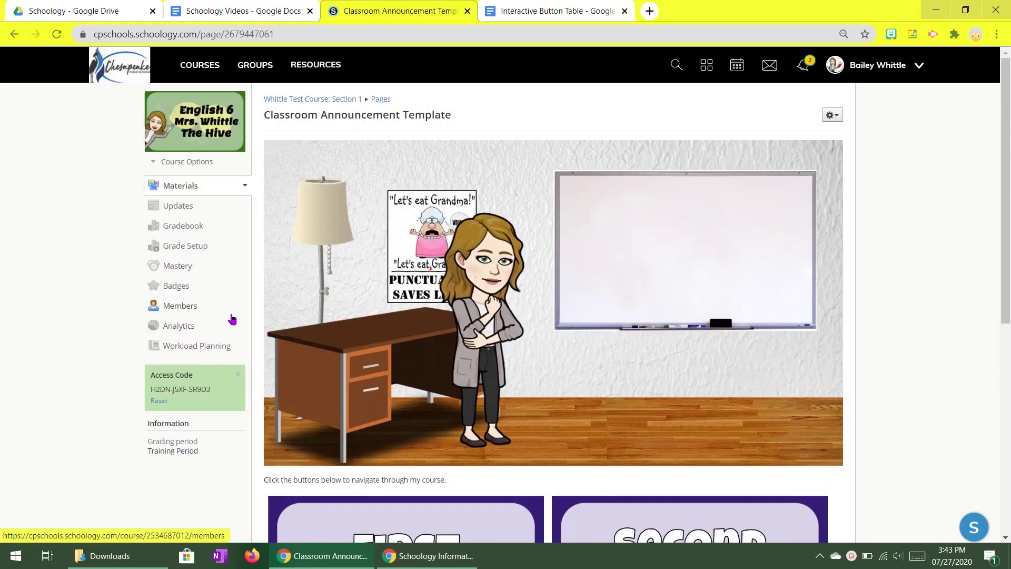
- Paste the copied classroom image, navigation line and quarter buttons into a new course update post
click(176, 206)
scroll(176, 210, down, 8)
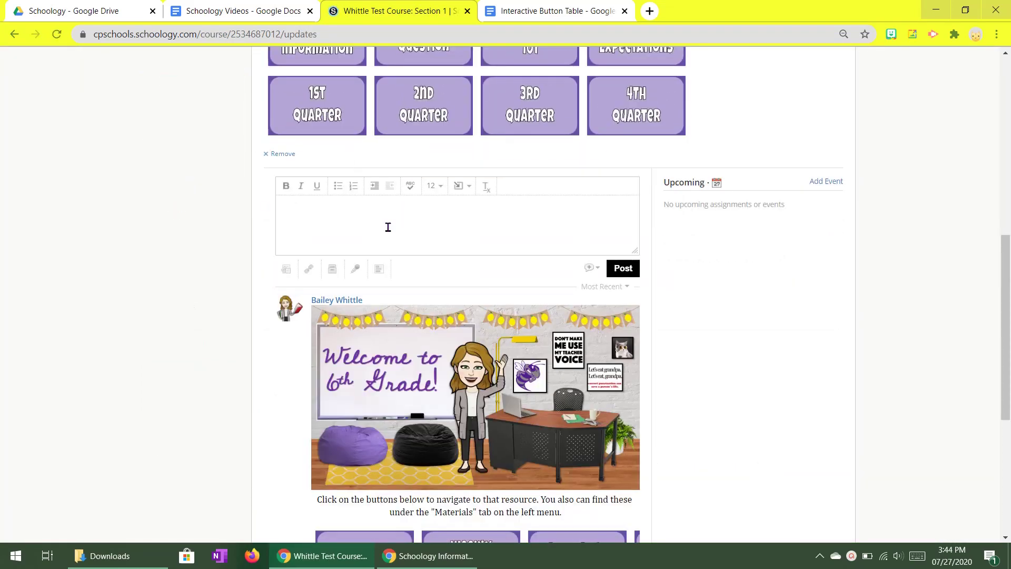
click(291, 204)
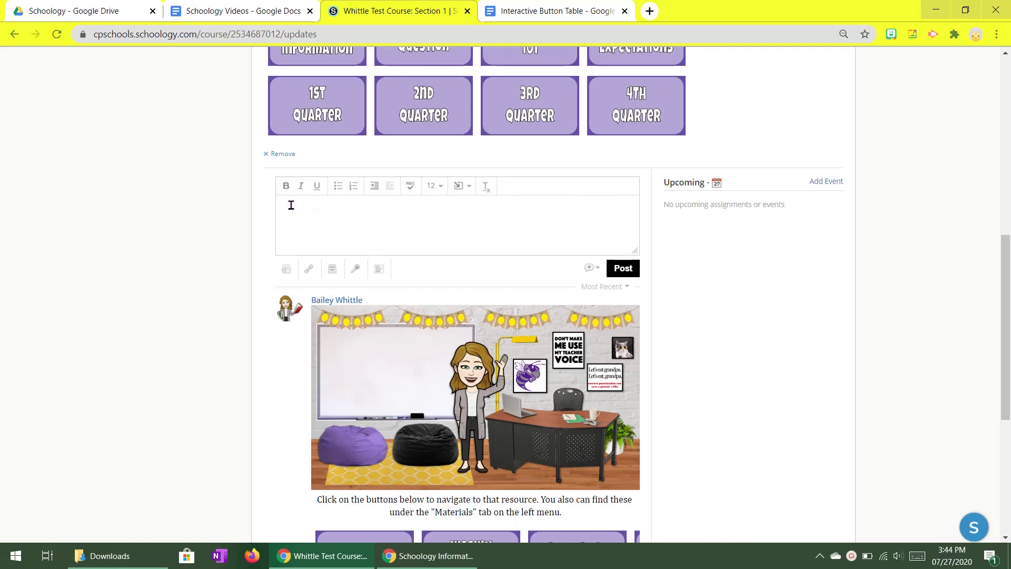
key(ctrl+v)
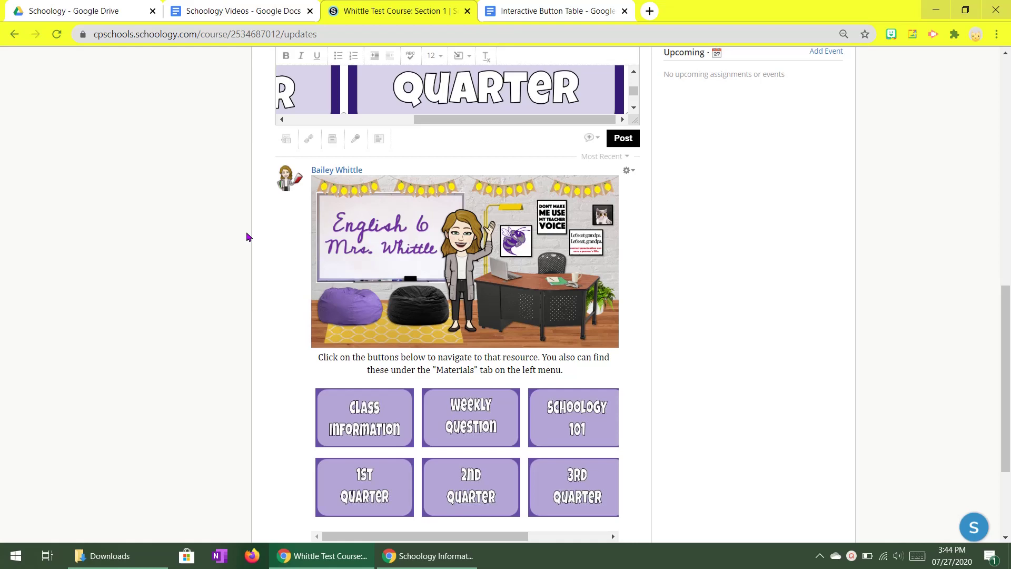
- Enlarge the post editor so the pasted image and quarter-button table fit, and review it
drag(514, 317, 386, 316)
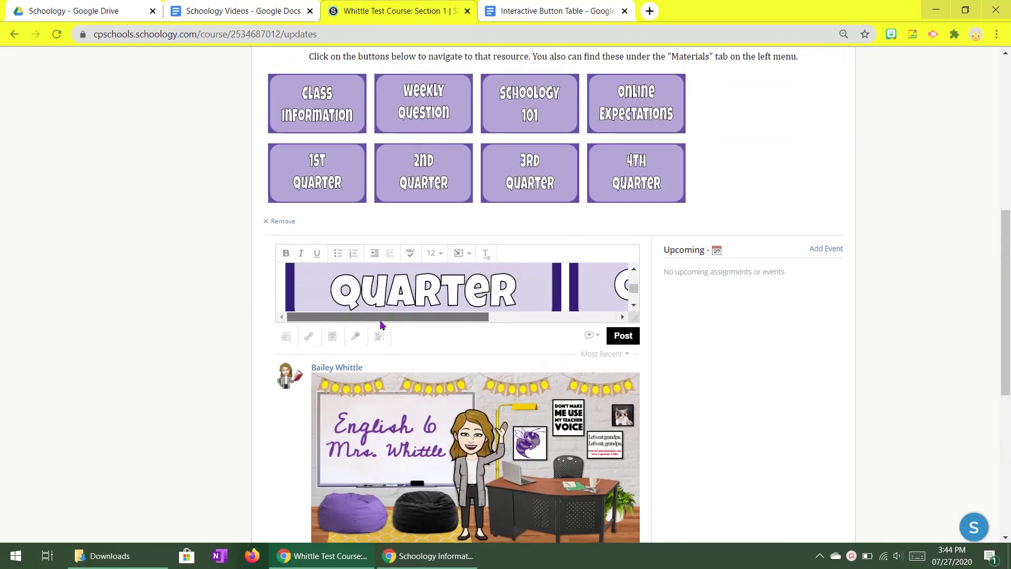
drag(634, 319, 634, 506)
scroll(420, 404, up, 8)
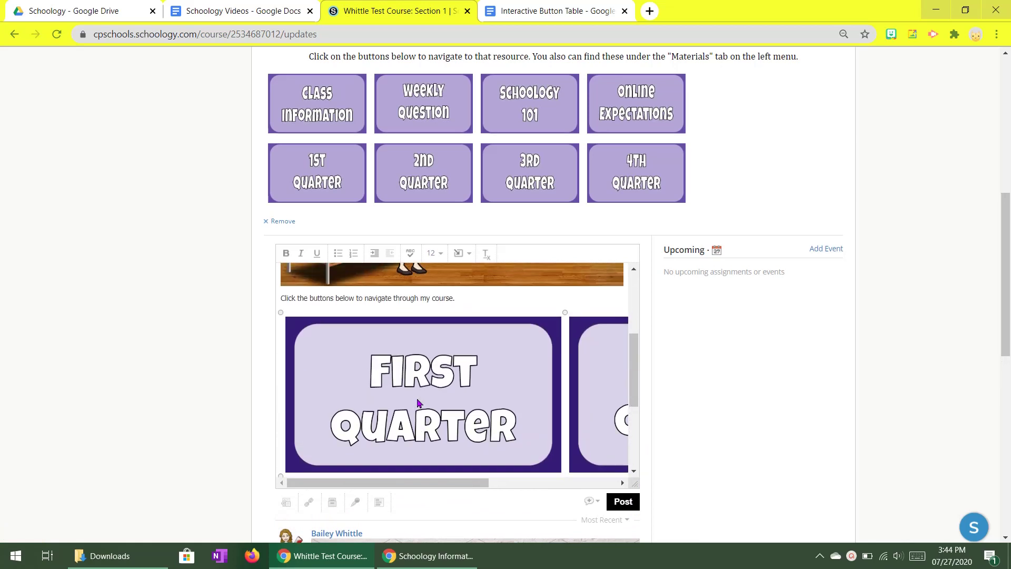
scroll(341, 342, down, 2)
scroll(341, 342, down, 5)
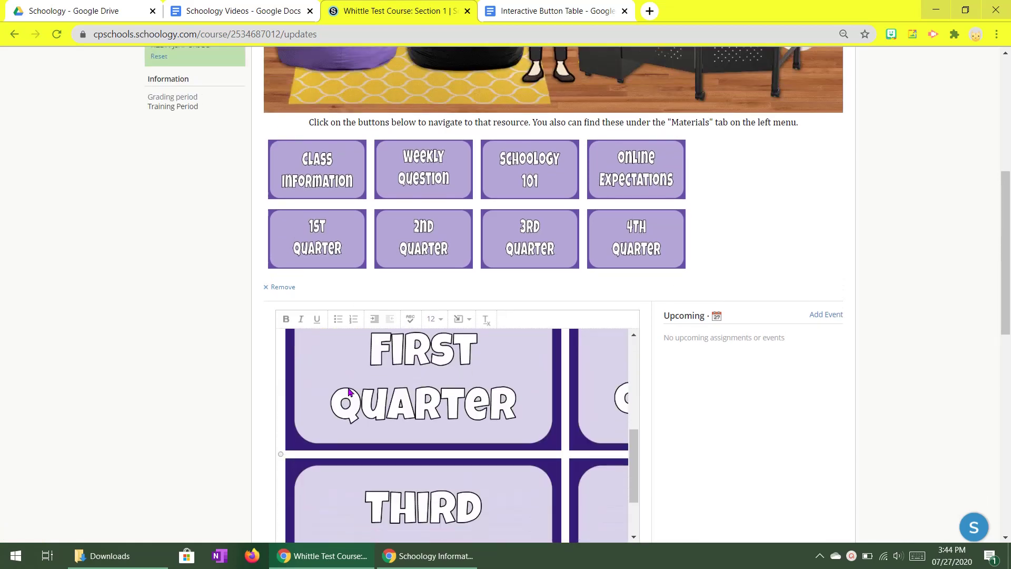
scroll(350, 393, down, 1)
scroll(358, 380, up, 8)
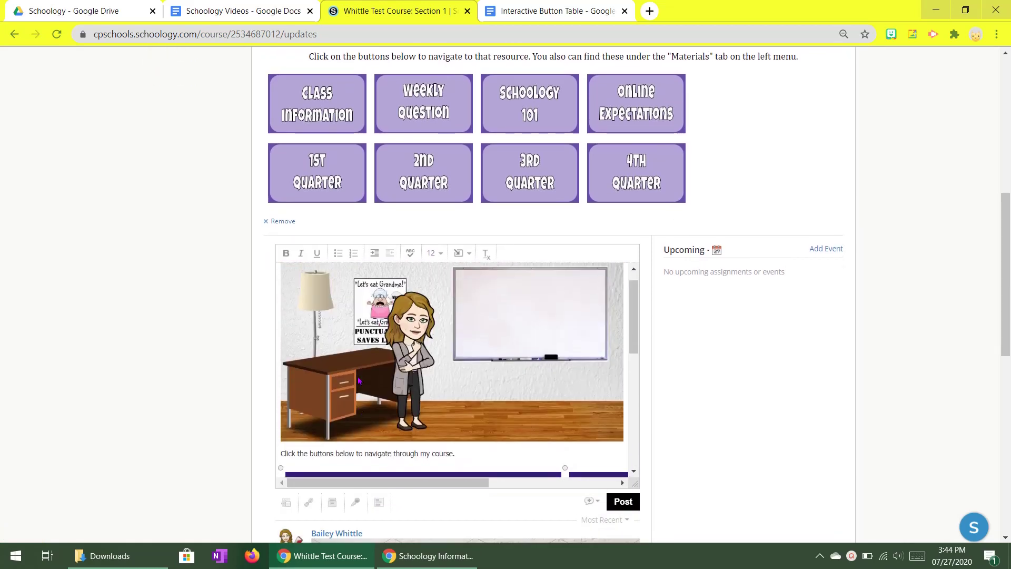
scroll(358, 380, down, 5)
scroll(358, 380, down, 2)
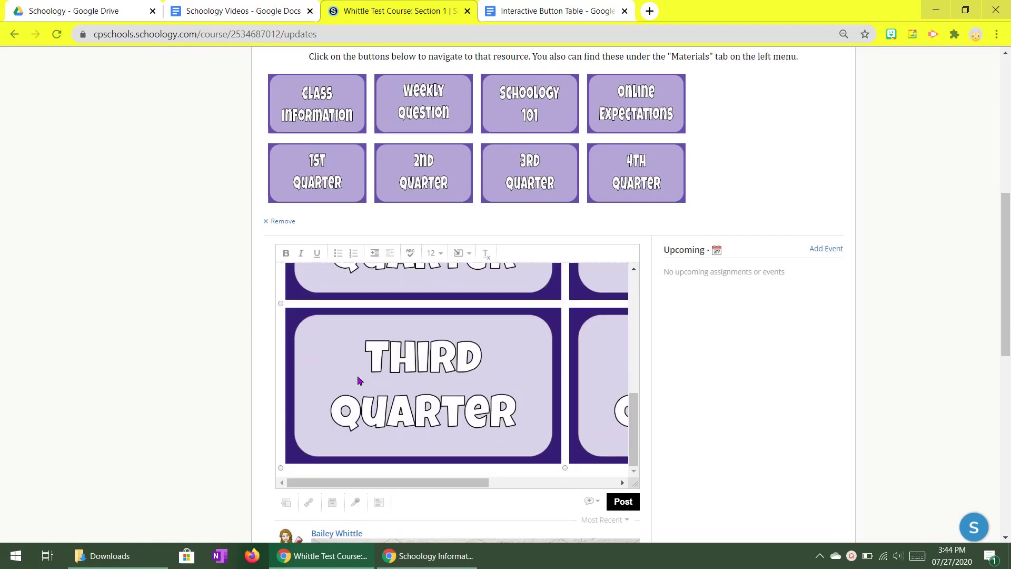
scroll(225, 357, down, 1)
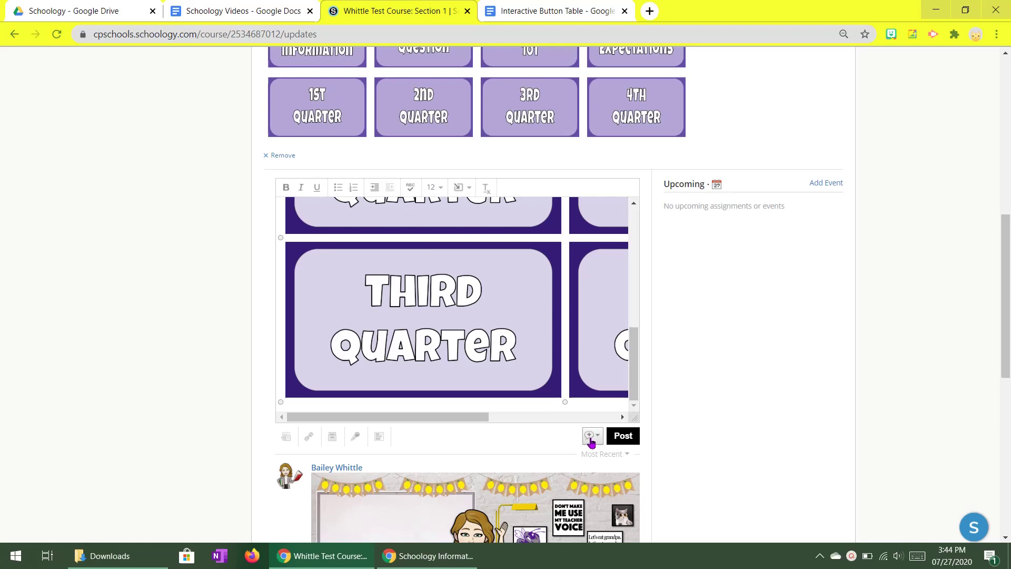
- Mark the update as a course announcement and post it
click(597, 440)
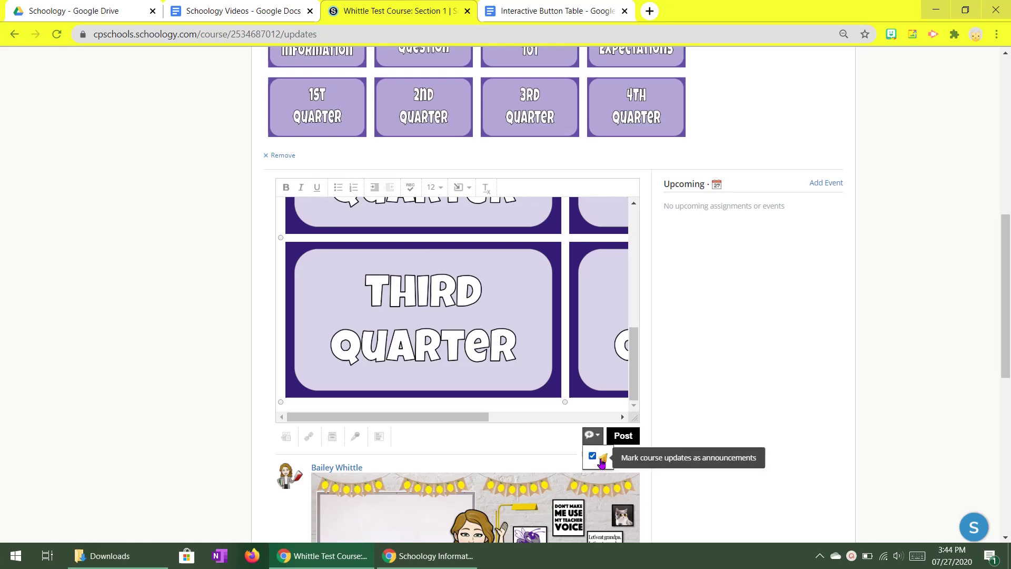
click(623, 437)
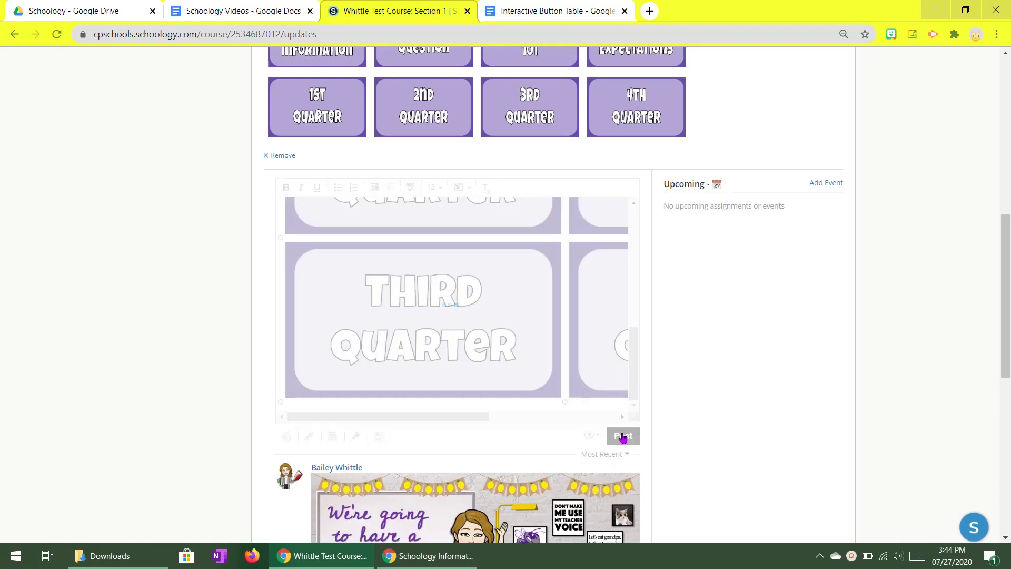
- Go to the Whittle Test Course materials page
scroll(528, 346, up, 8)
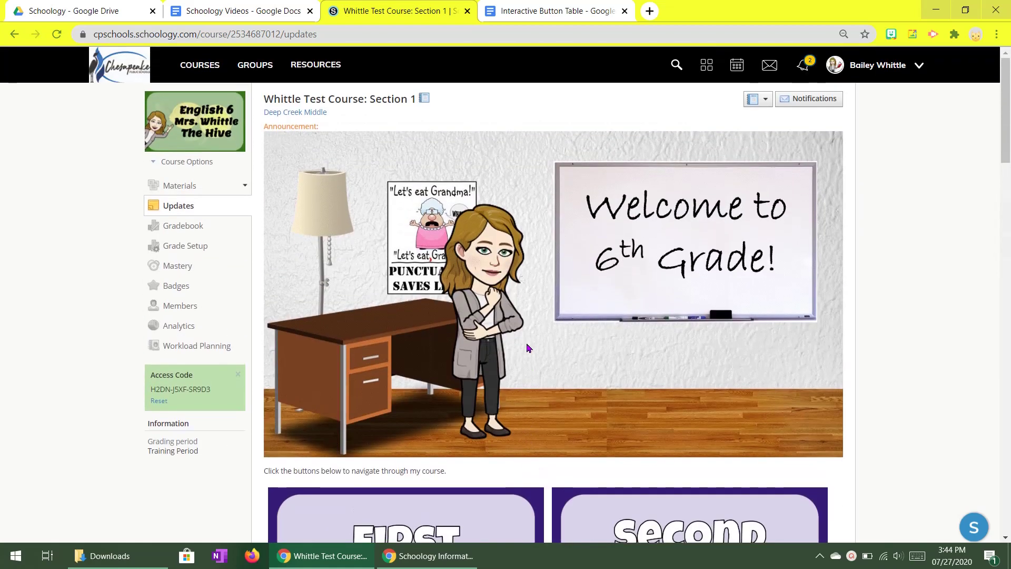
scroll(278, 215, down, 6)
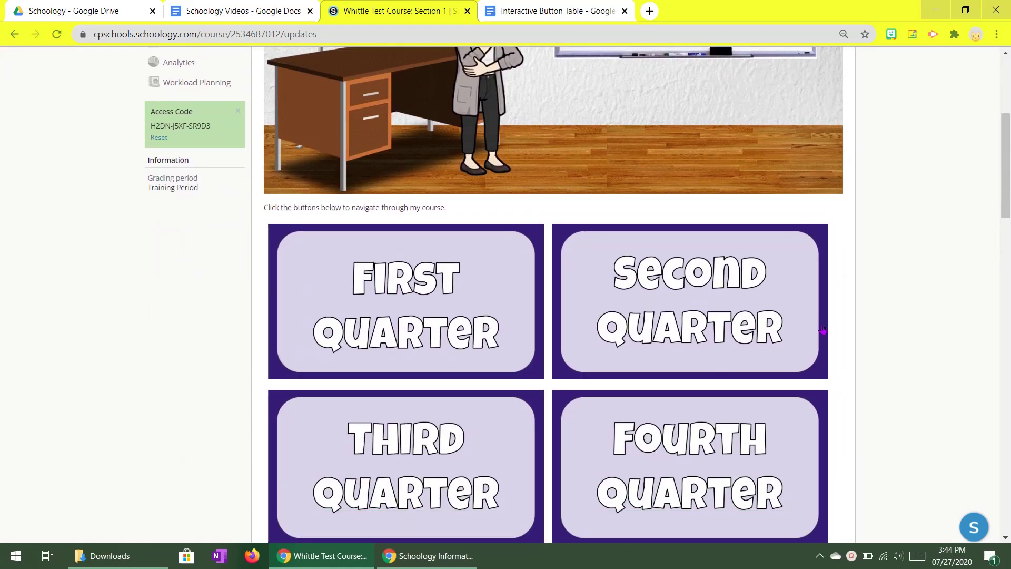
scroll(639, 411, up, 7)
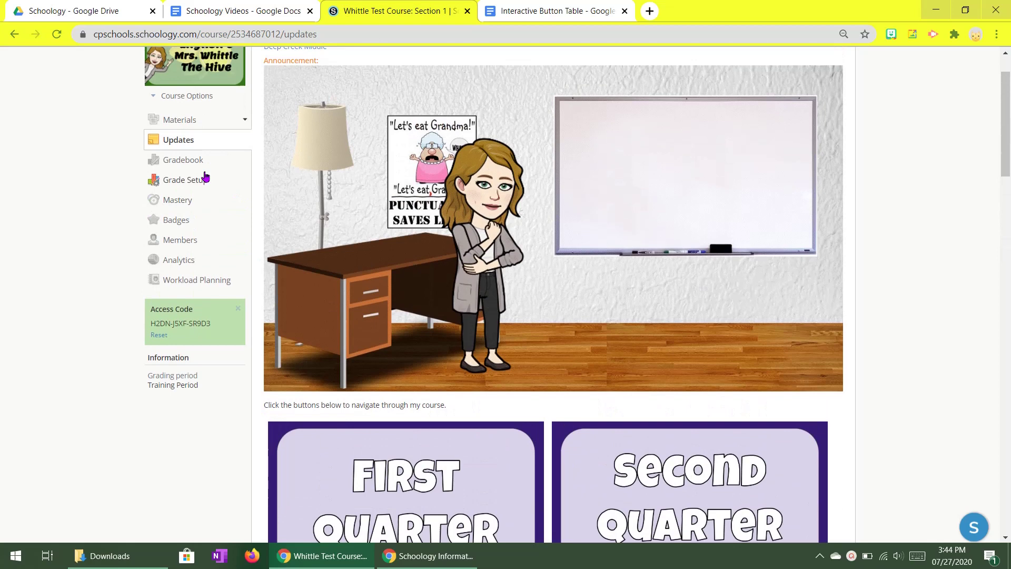
click(183, 115)
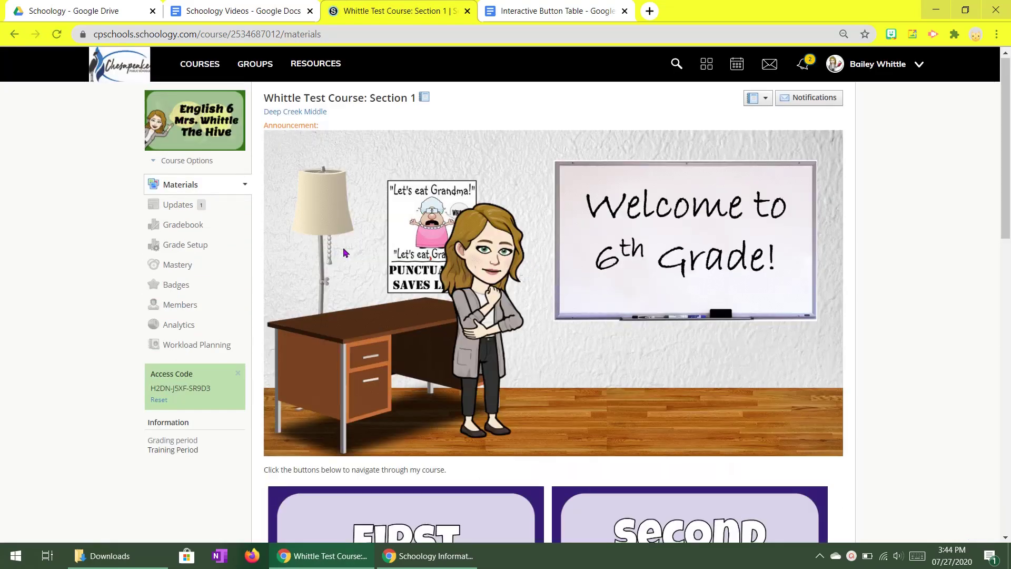
- Use the announcement's First Quarter button to reach the 1st Quarter folder with Week 1
scroll(343, 248, down, 3)
scroll(343, 252, down, 5)
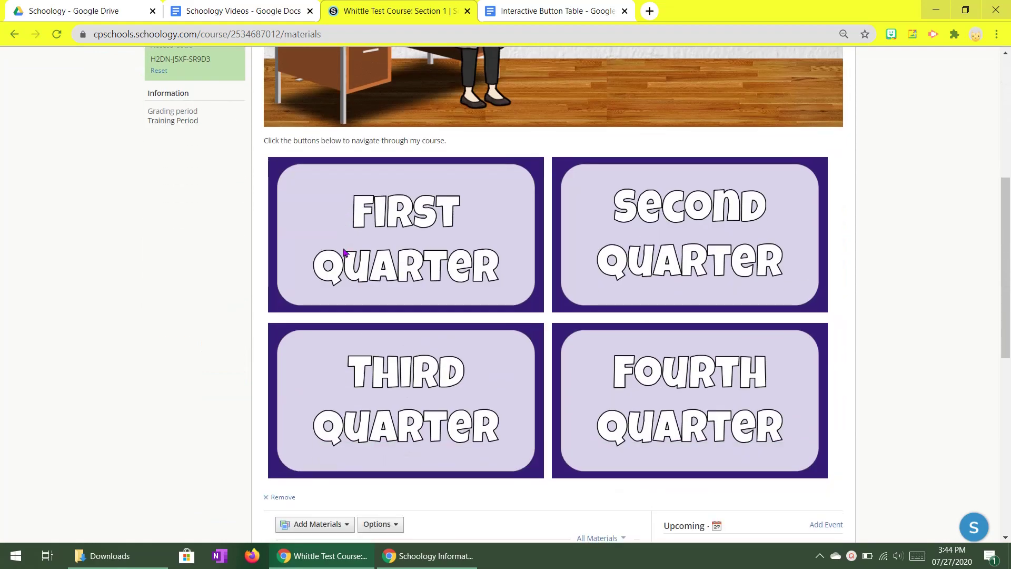
scroll(693, 371, up, 7)
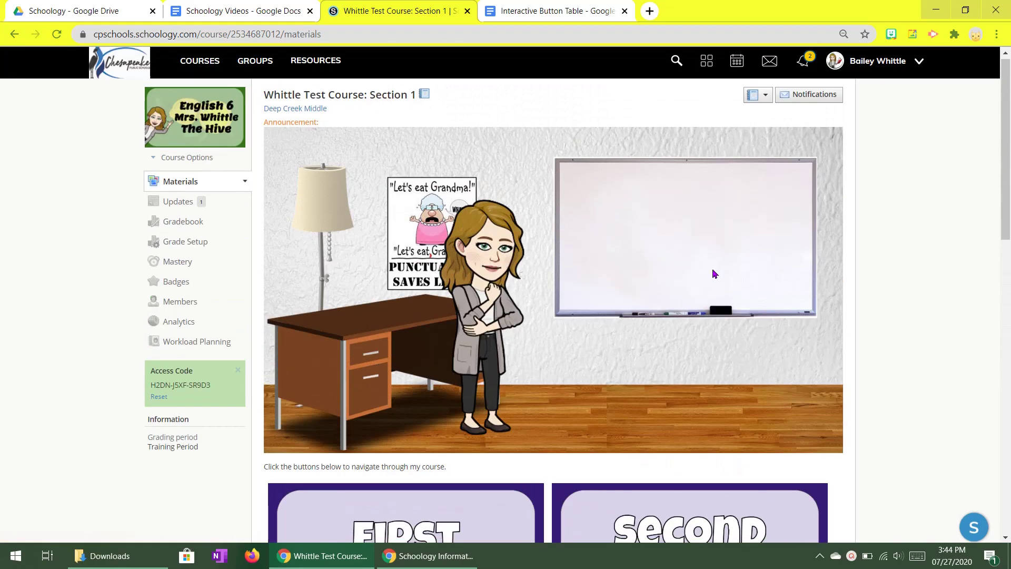
scroll(450, 176, down, 1)
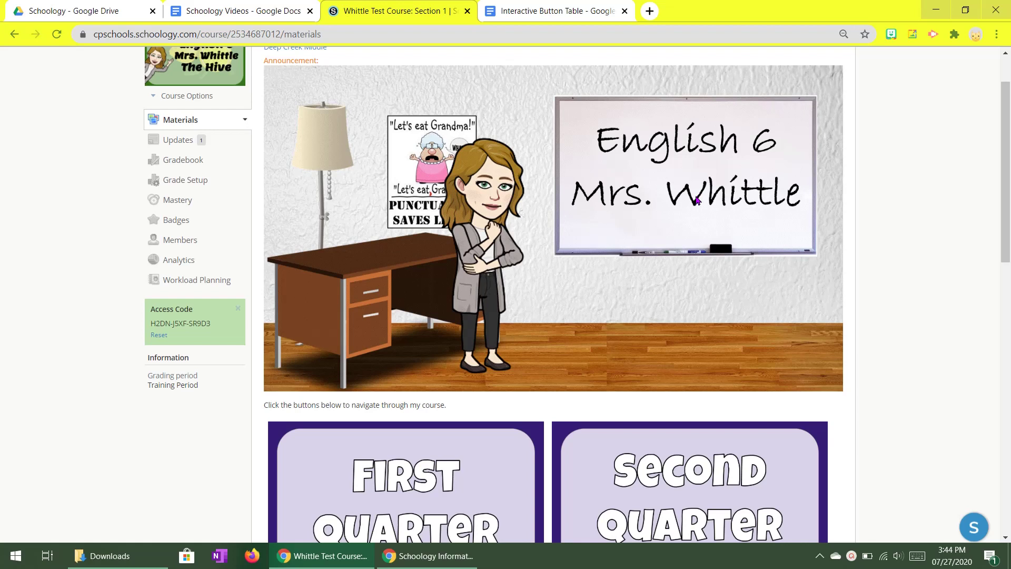
scroll(696, 200, down, 1)
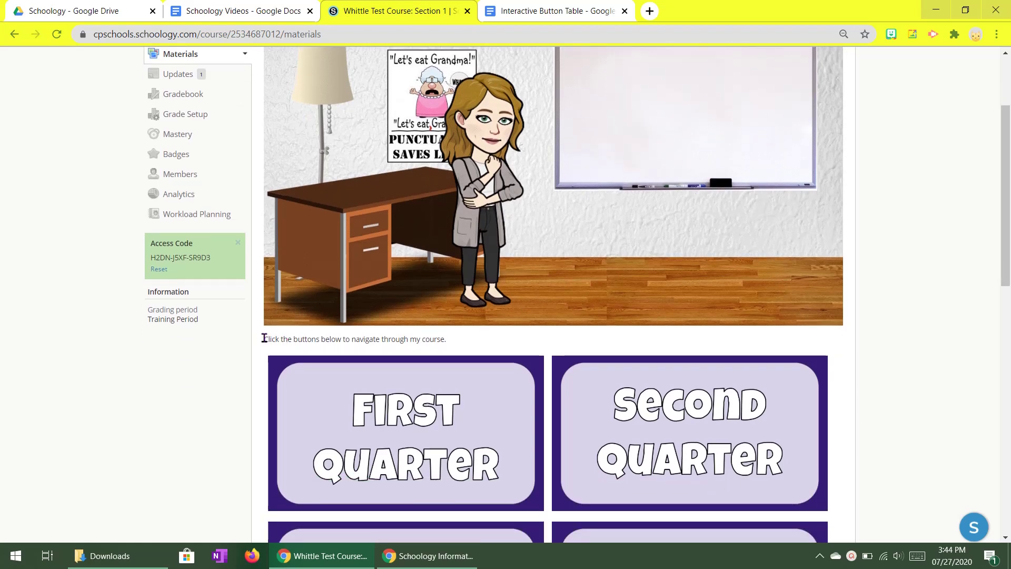
drag(264, 338, 454, 342)
click(463, 338)
scroll(462, 338, down, 1)
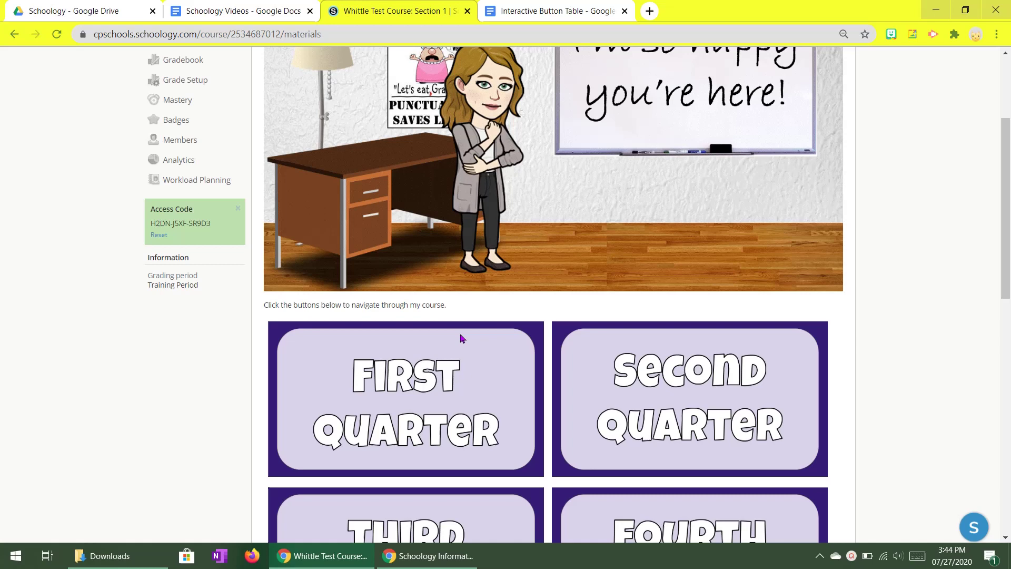
scroll(461, 338, down, 2)
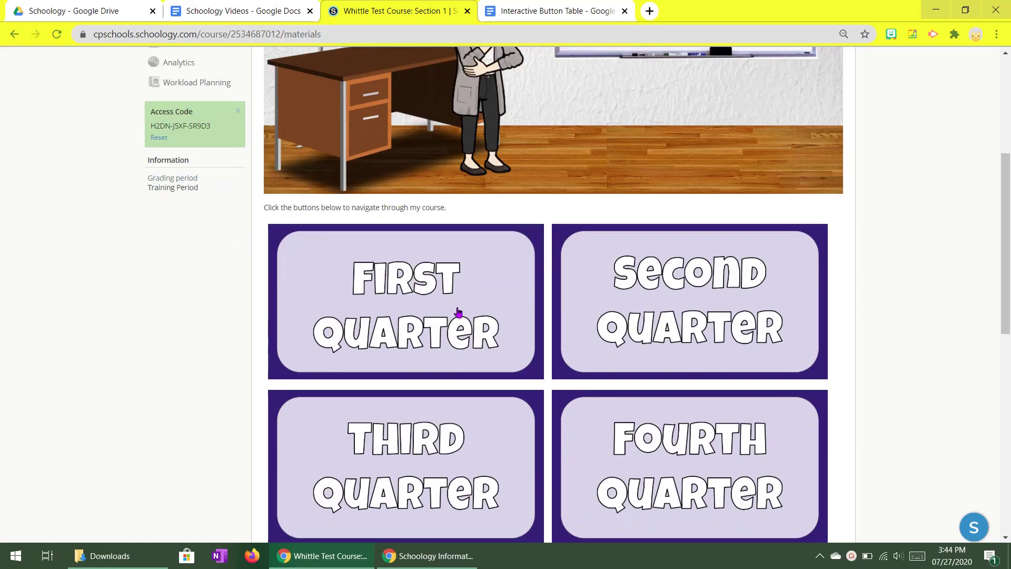
click(307, 296)
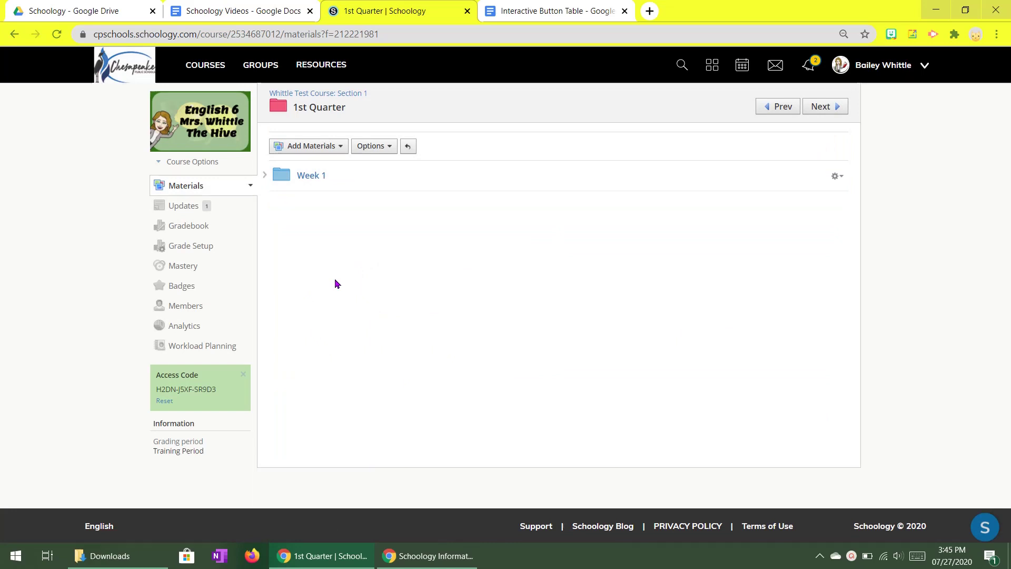
- Return from the 1st Quarter folder to the course materials page with the browser Back shortcut
key(alt+Left)
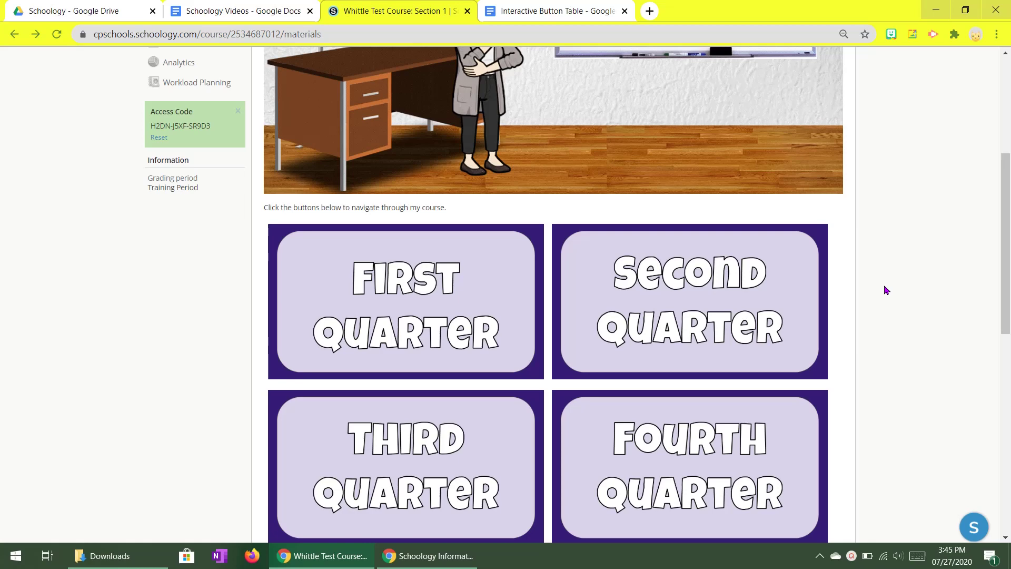
- Compare the Interactive Button Table document's buttons with the announcement on the course page
click(553, 12)
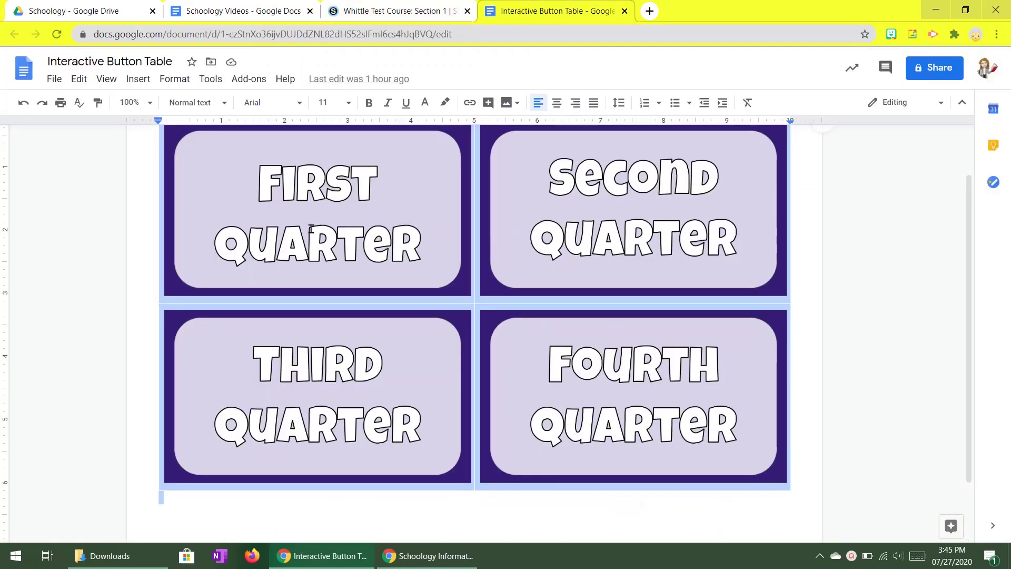
scroll(335, 229, up, 1)
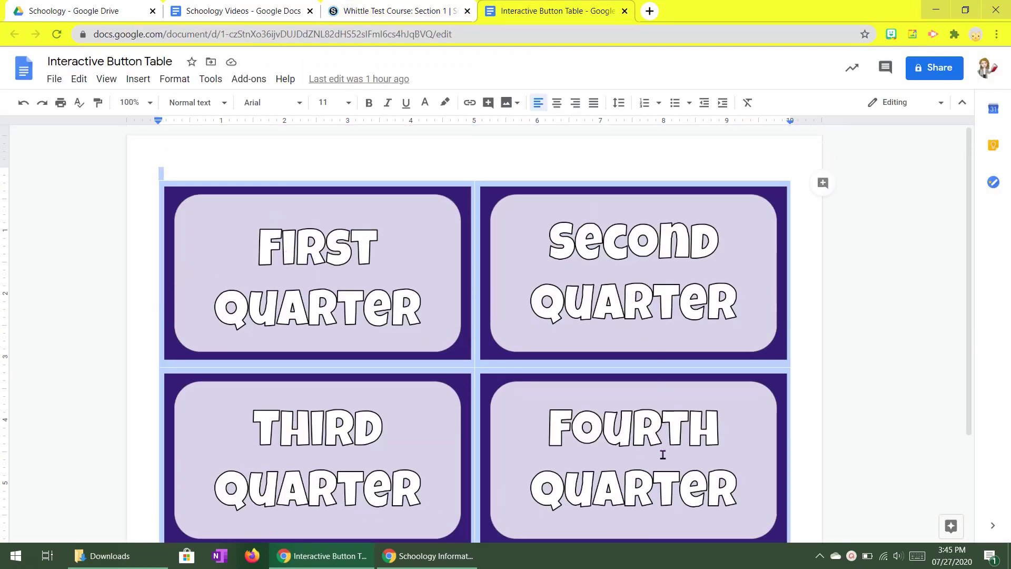
click(225, 163)
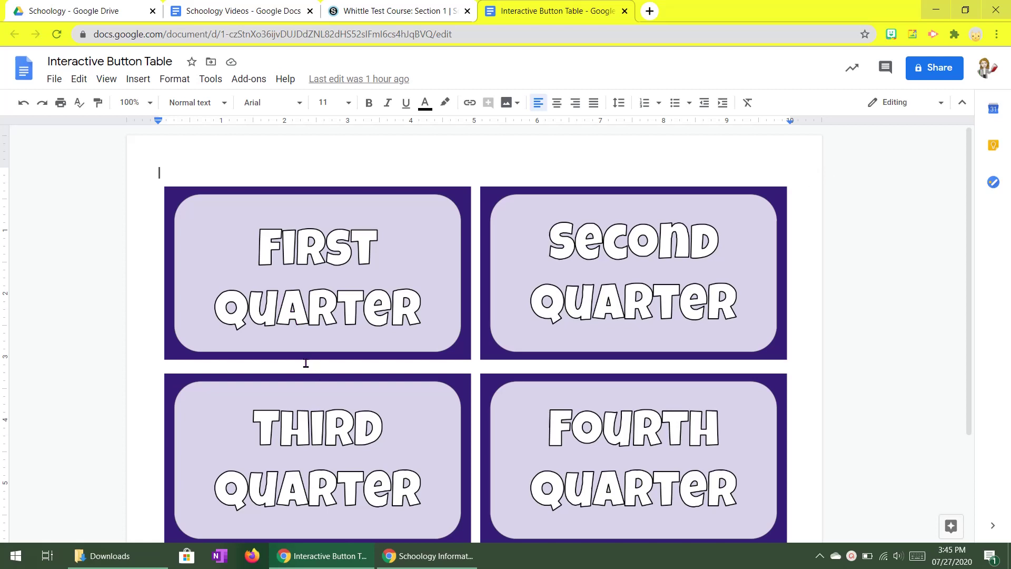
click(400, 14)
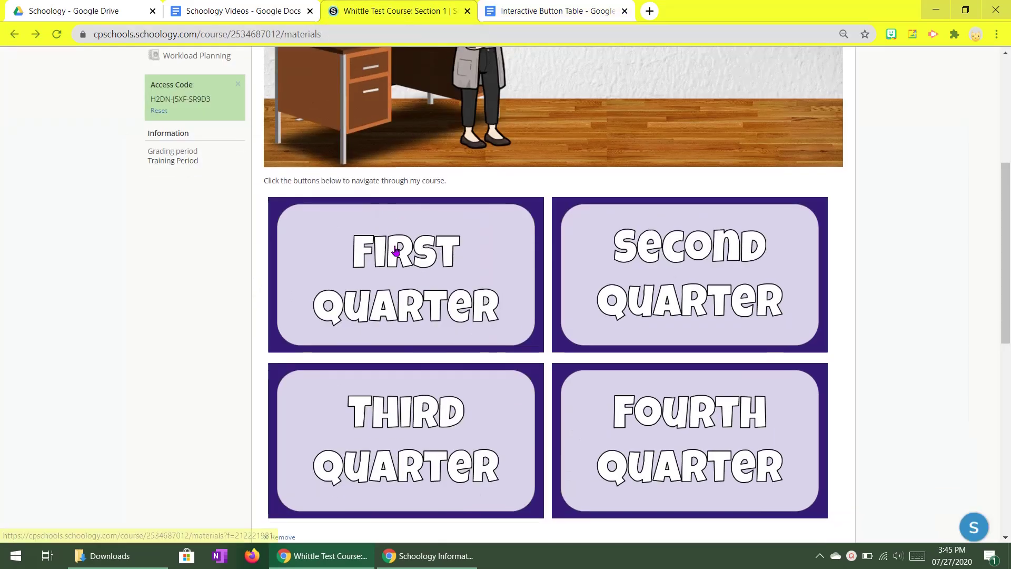
scroll(410, 226, down, 1)
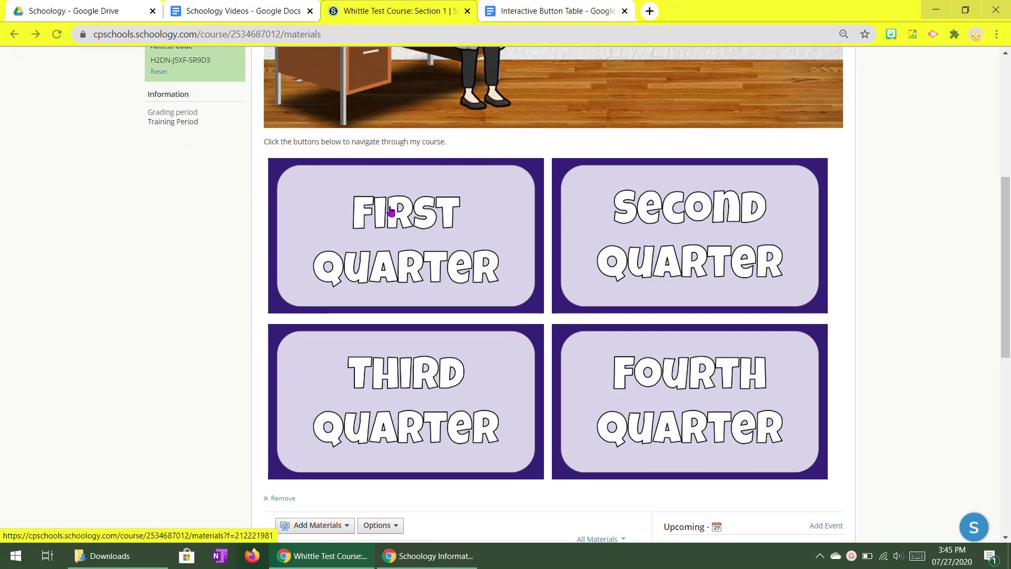
scroll(391, 211, up, 6)
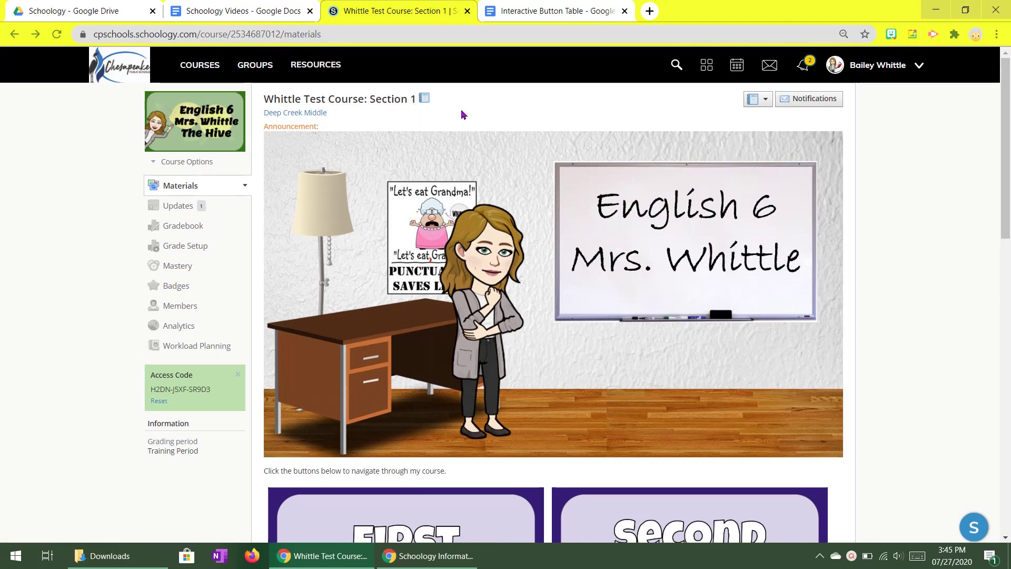
scroll(461, 114, down, 3)
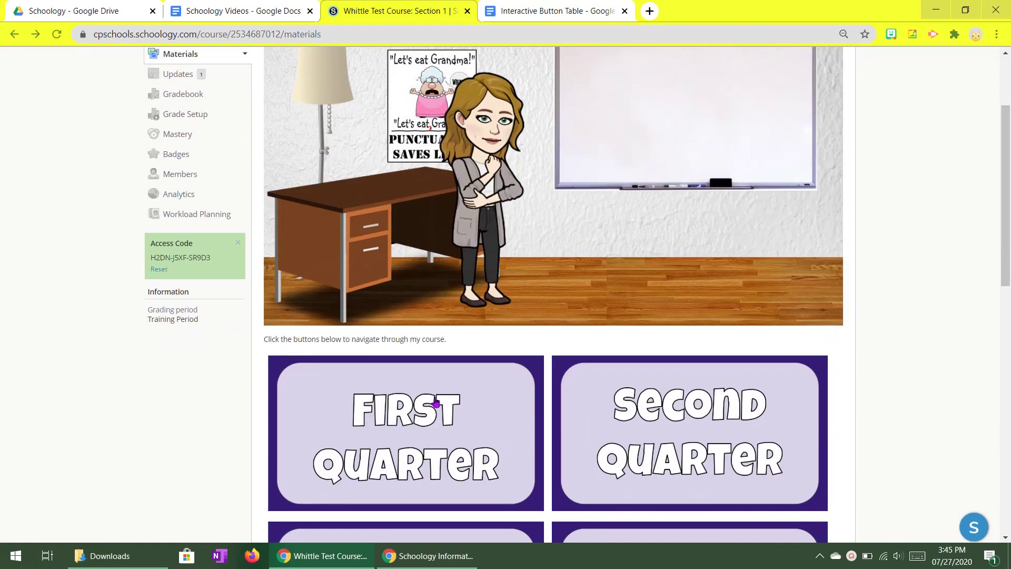
- Recheck the document, then review the course page's navigation sentence and four quarter buttons
click(538, 9)
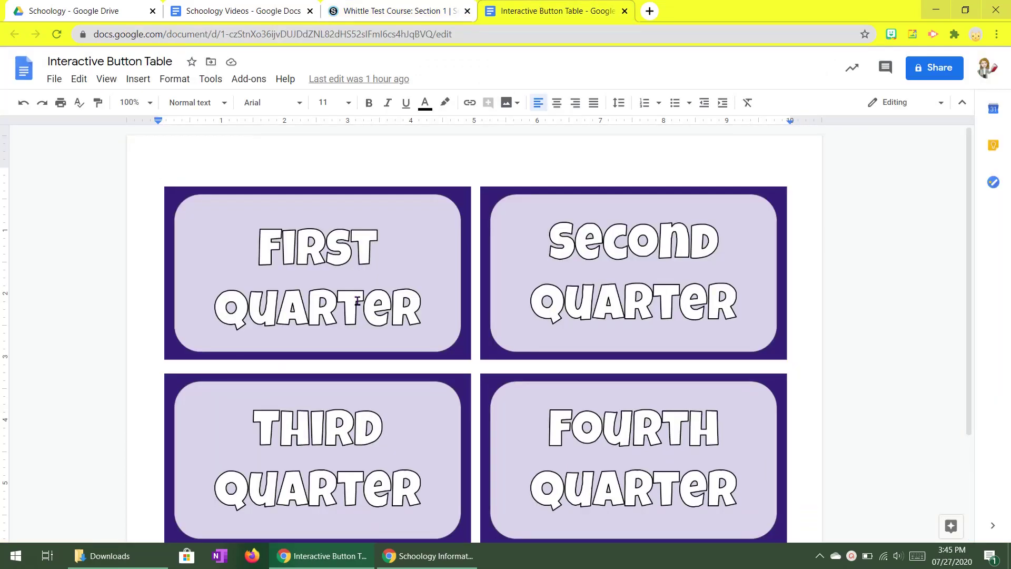
click(410, 10)
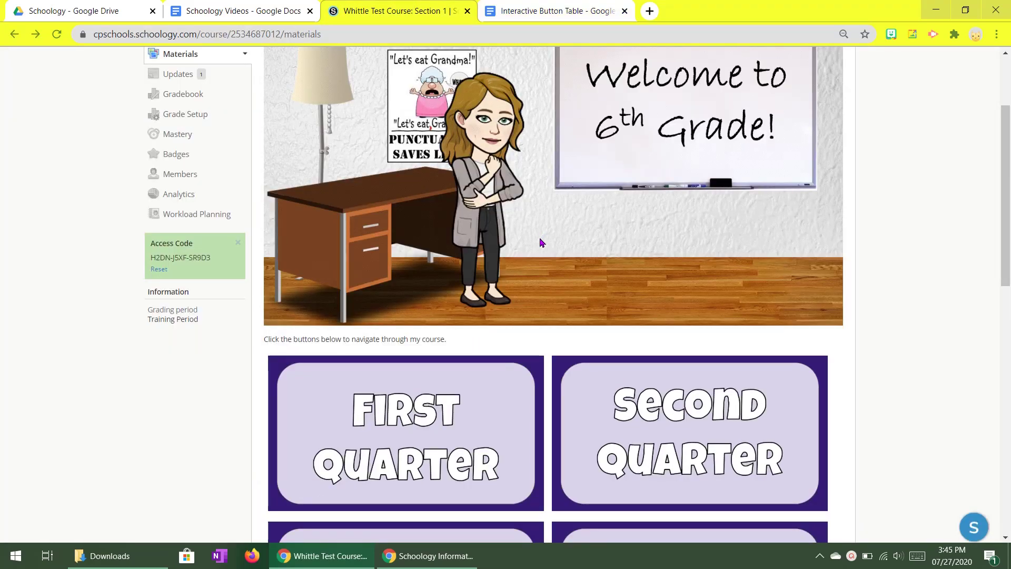
scroll(572, 289, down, 1)
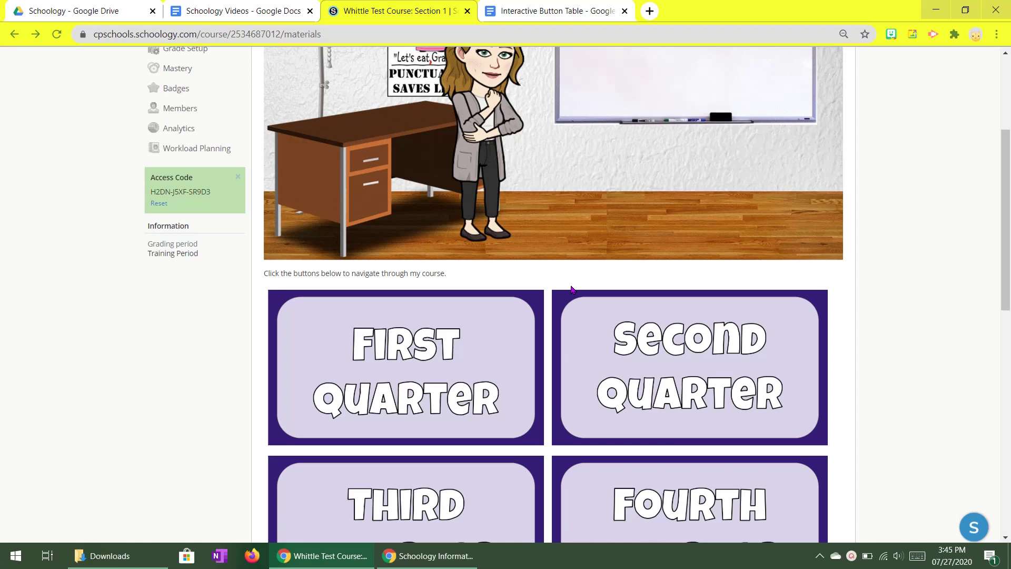
scroll(572, 288, down, 2)
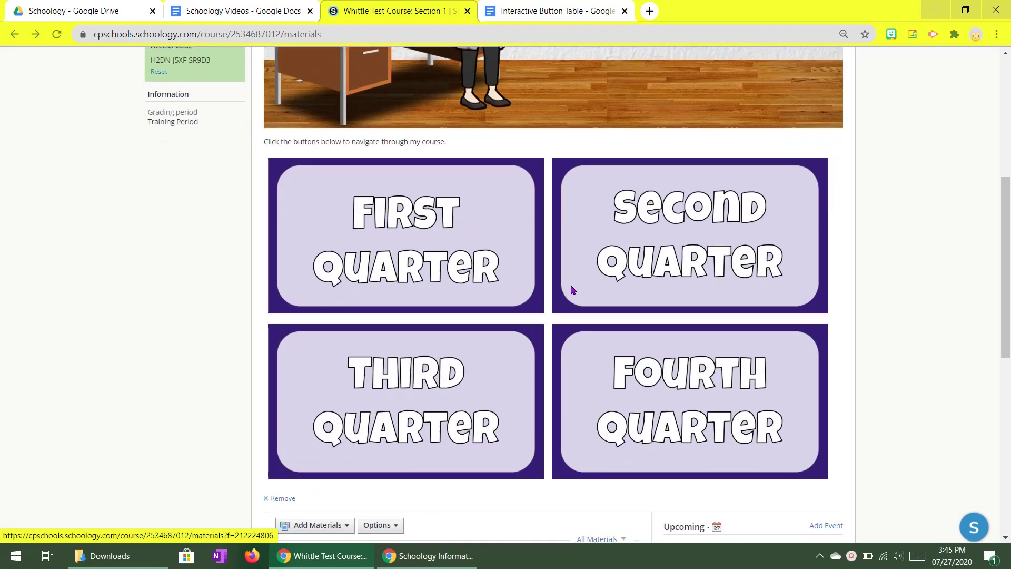
scroll(569, 300, up, 5)
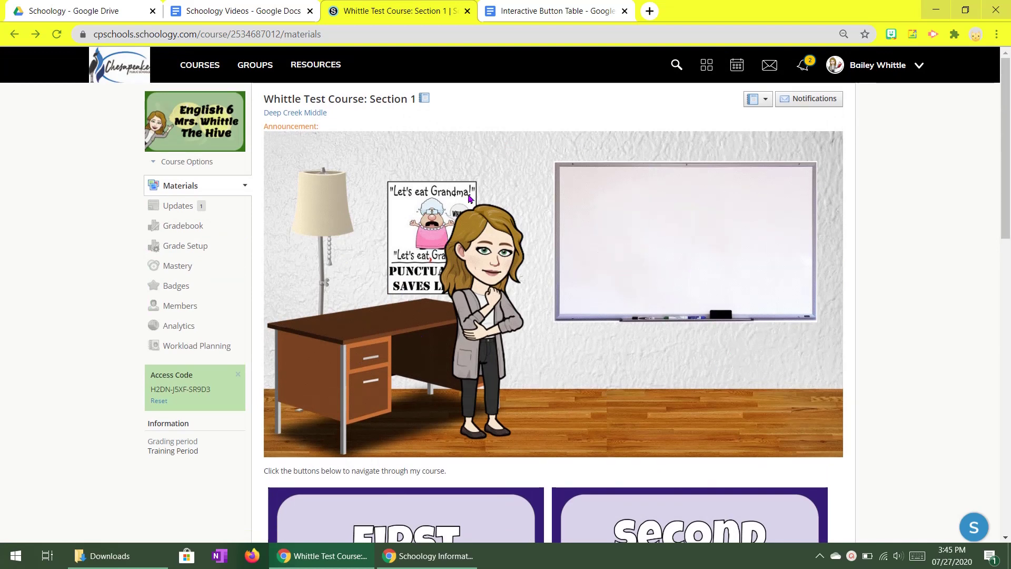
scroll(469, 200, down, 2)
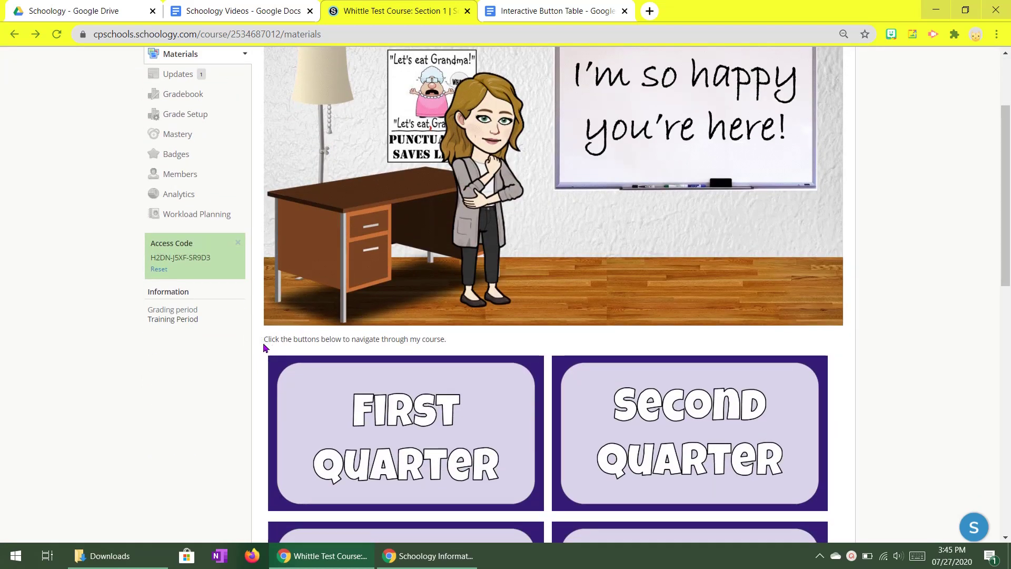
drag(265, 348, 448, 340)
click(458, 339)
scroll(533, 214, up, 2)
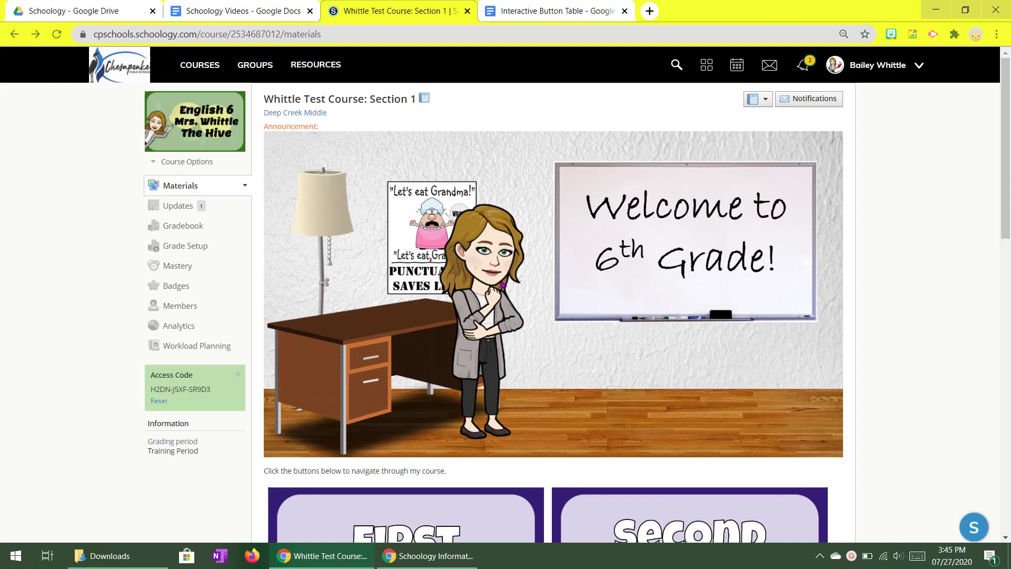
scroll(368, 214, down, 15)
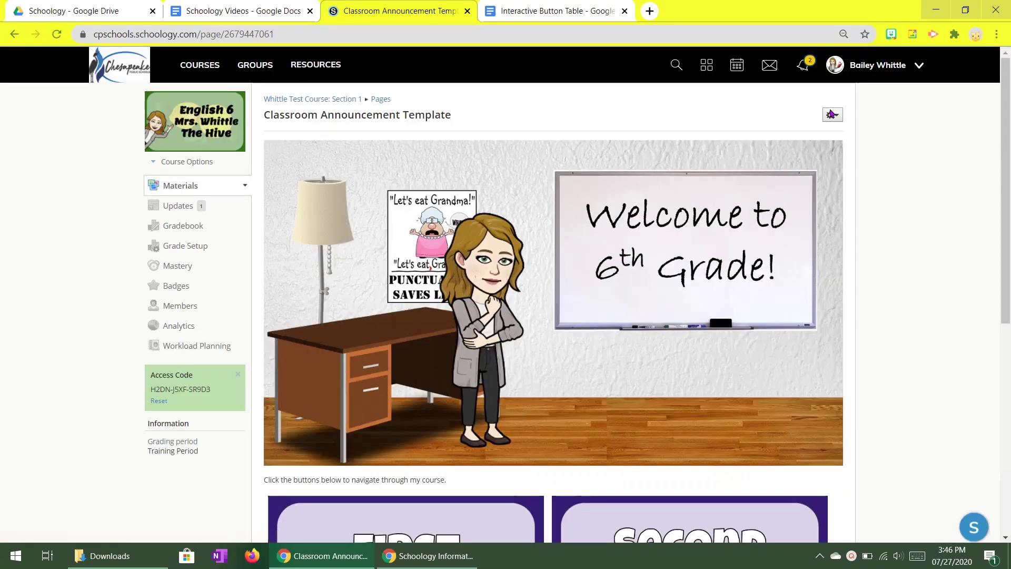
- Open the Classroom Announcement Template in Edit Page, check the buttons, and save changes
click(831, 114)
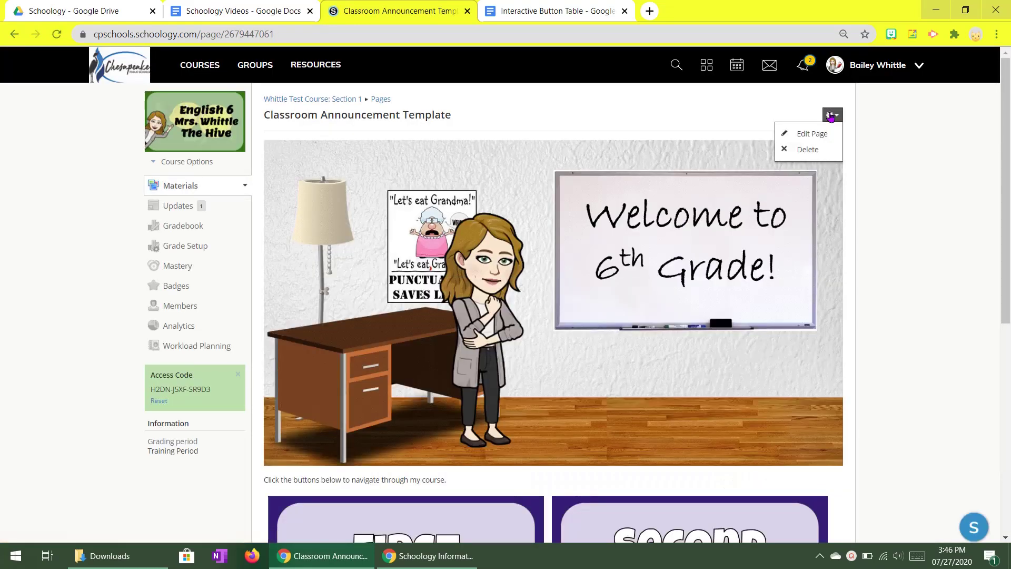
click(793, 134)
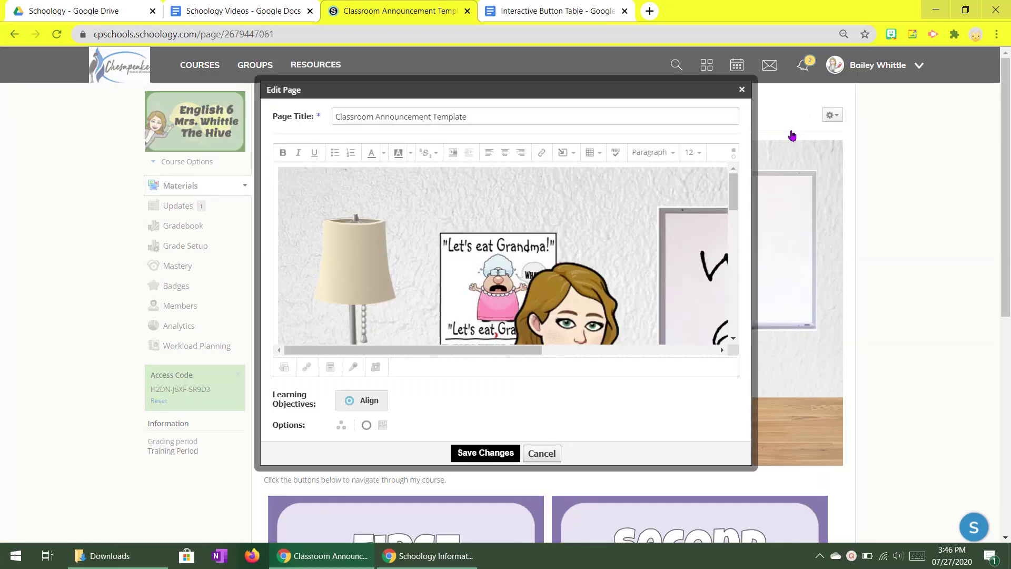
scroll(549, 254, down, 10)
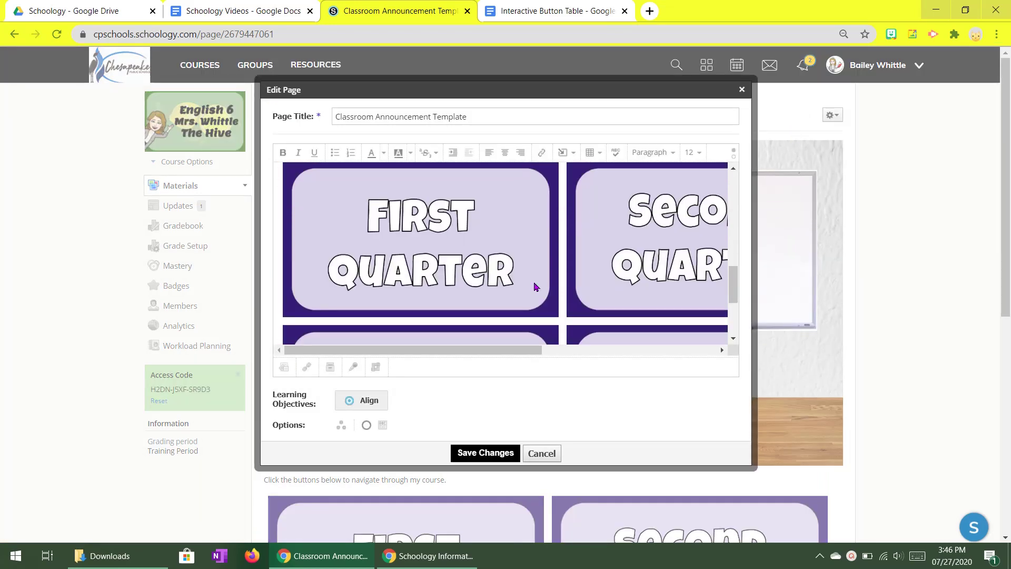
click(499, 453)
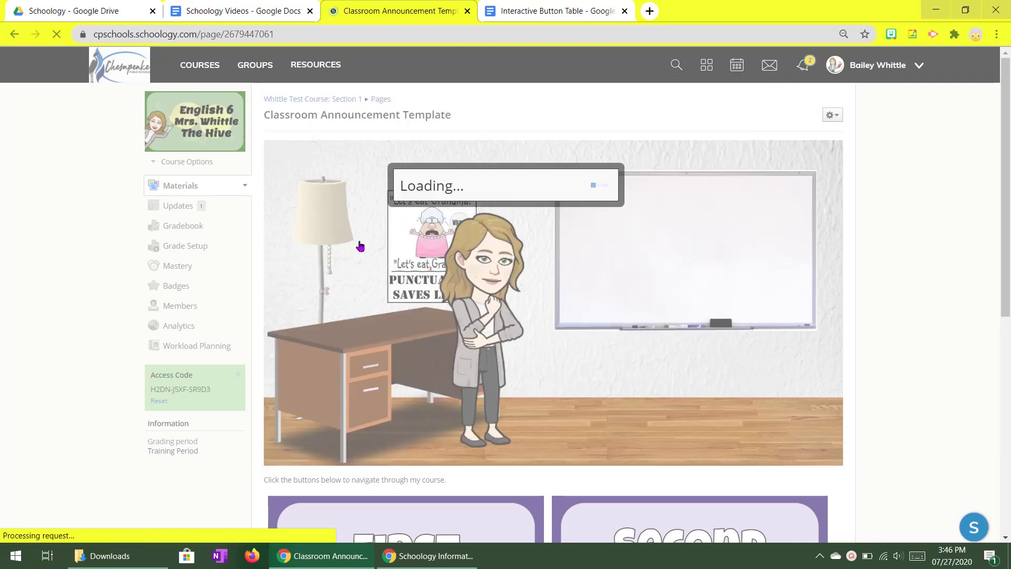
- Copy the template's classroom image, navigation line and quarter buttons, then go to Updates
scroll(273, 155, down, 1)
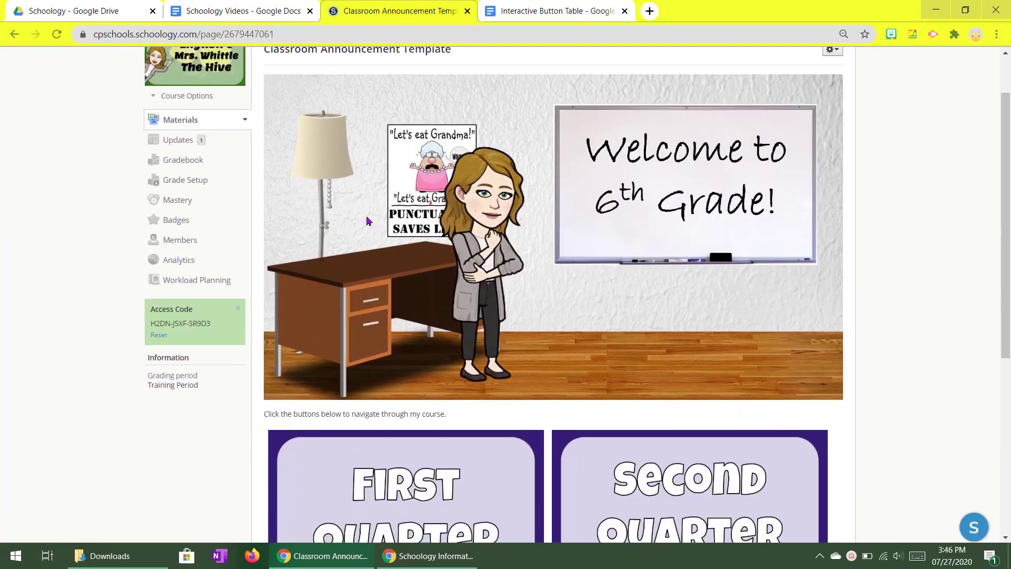
drag(465, 383, 785, 399)
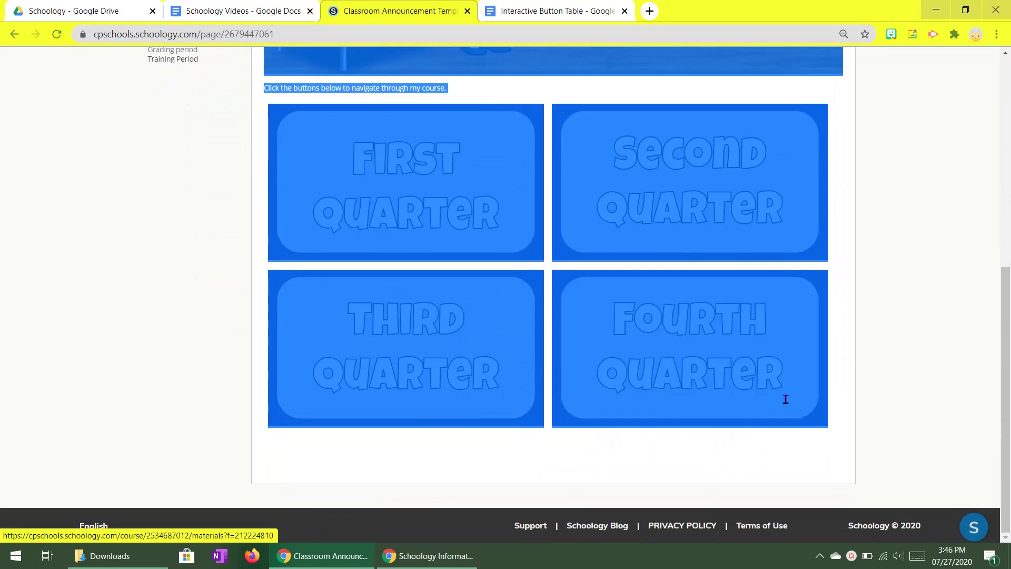
scroll(474, 286, up, 5)
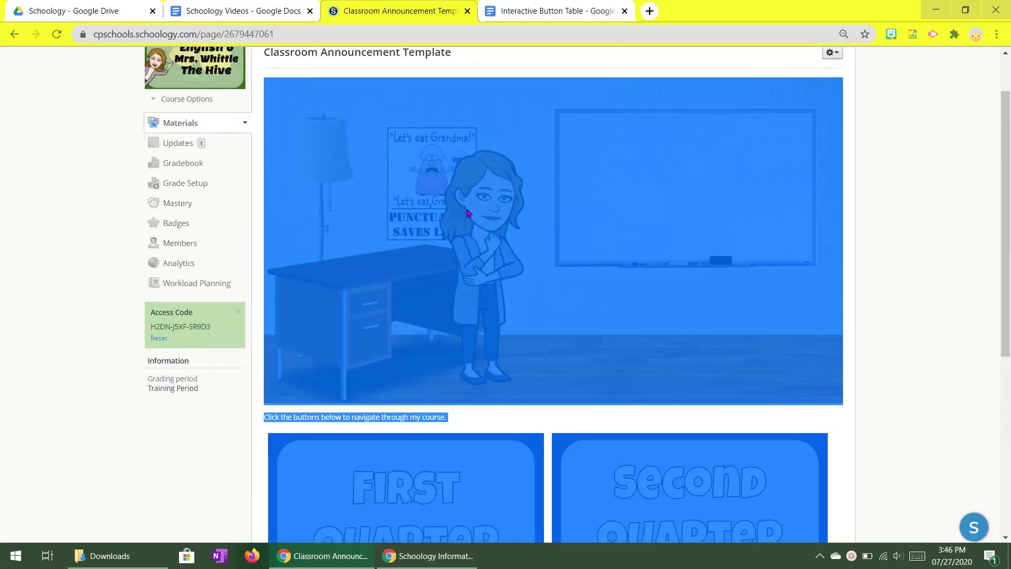
right_click(469, 233)
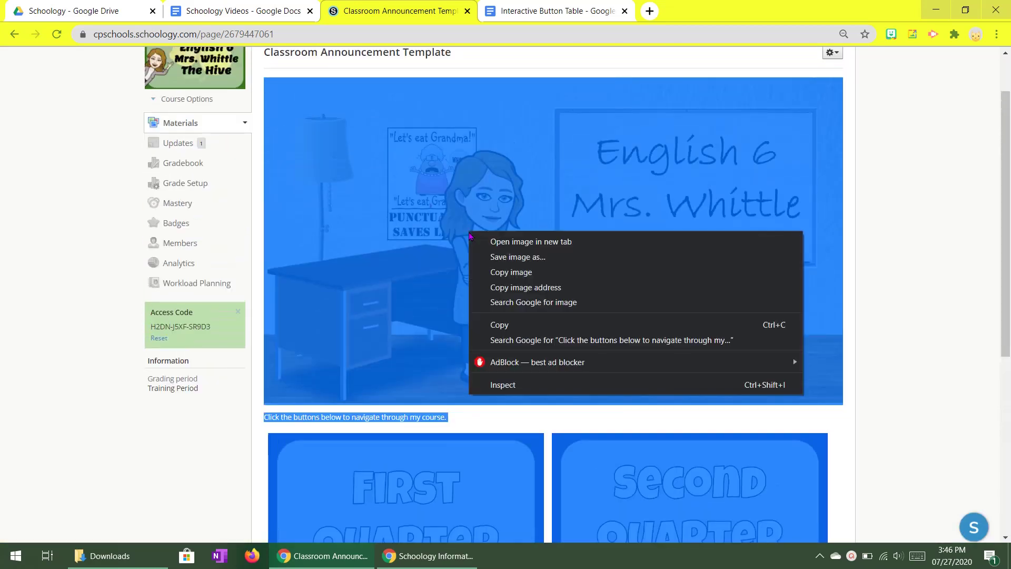
click(514, 328)
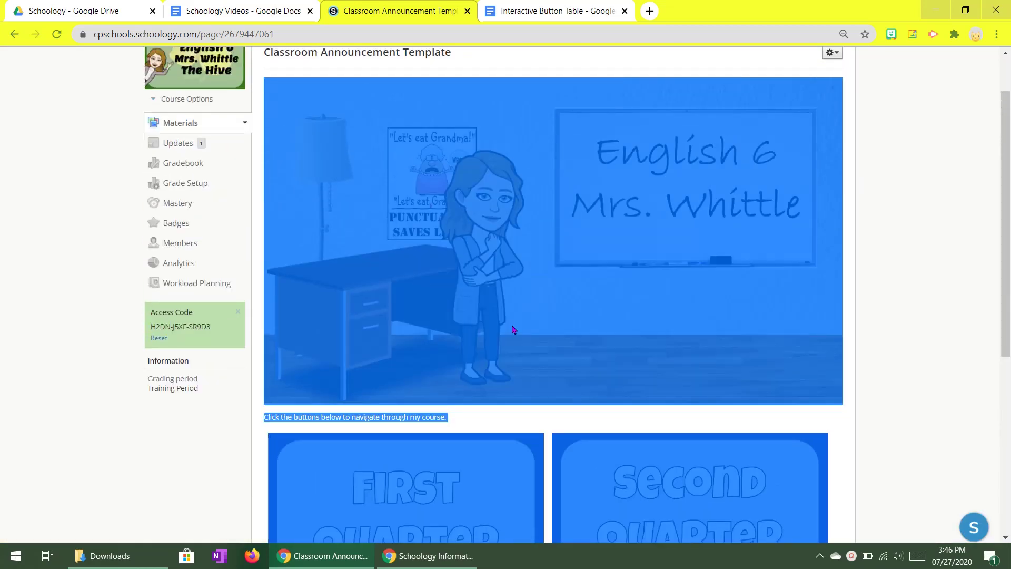
click(168, 145)
- Paste the copied classroom image and quarter buttons into a new update, leaving it unposted
scroll(278, 161, down, 12)
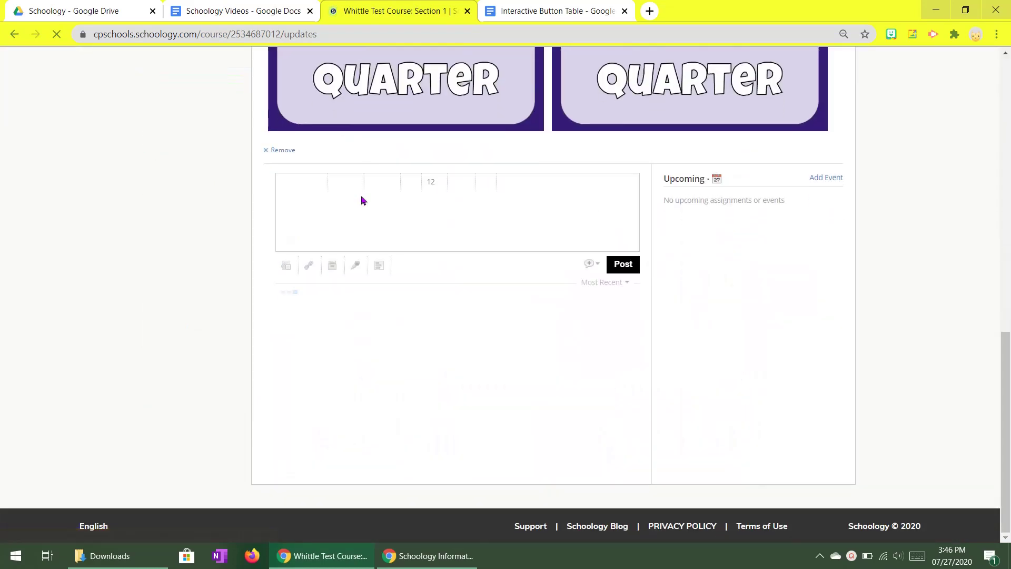
click(330, 214)
click(331, 213)
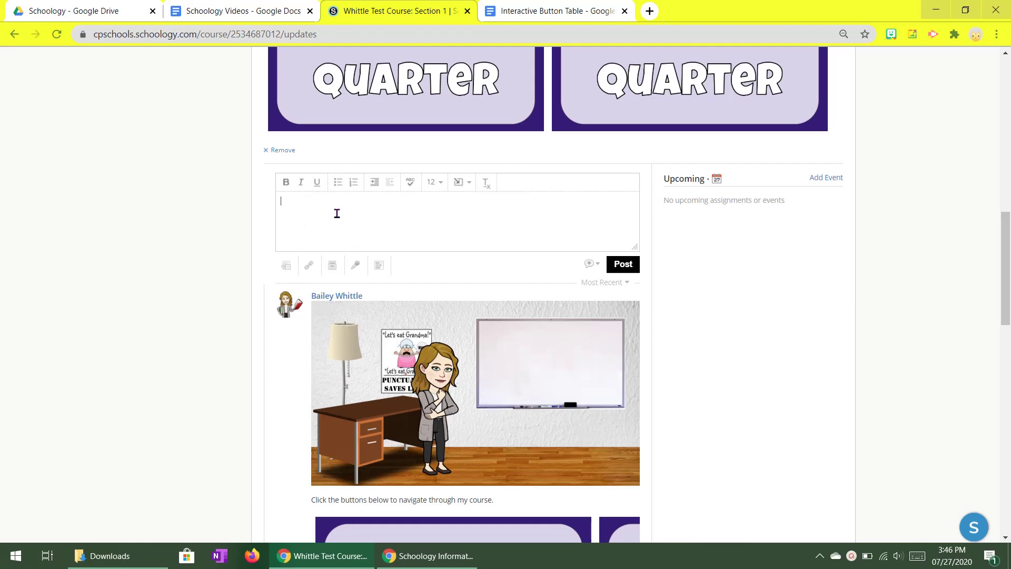
key(ctrl+v)
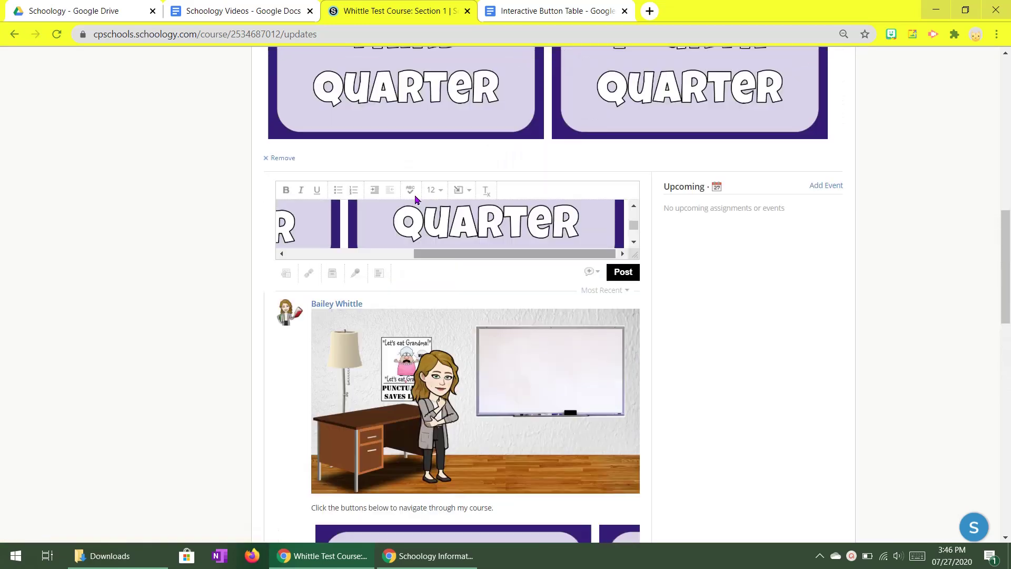
scroll(415, 199, up, 1)
click(591, 332)
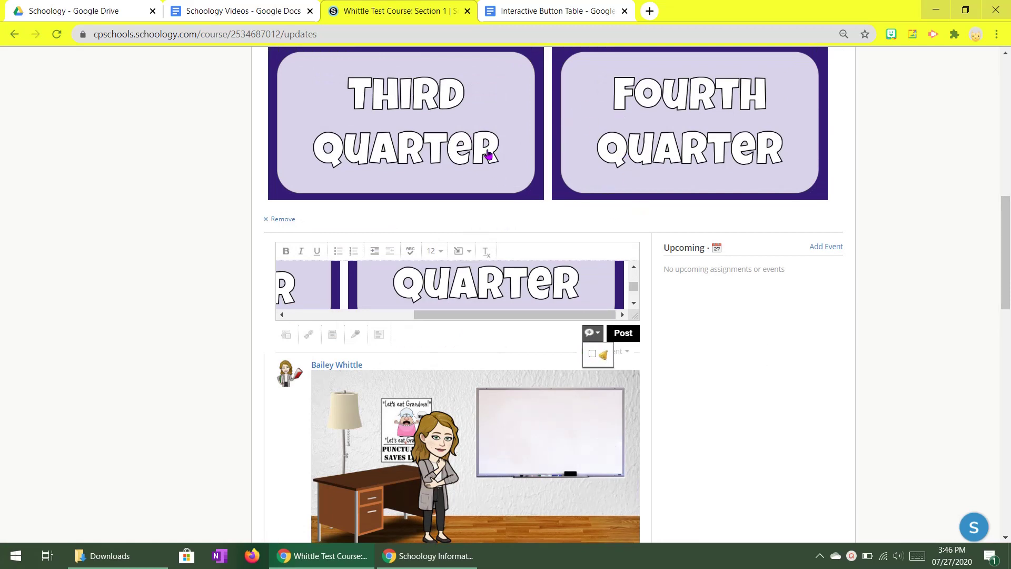
click(197, 246)
scroll(197, 246, up, 4)
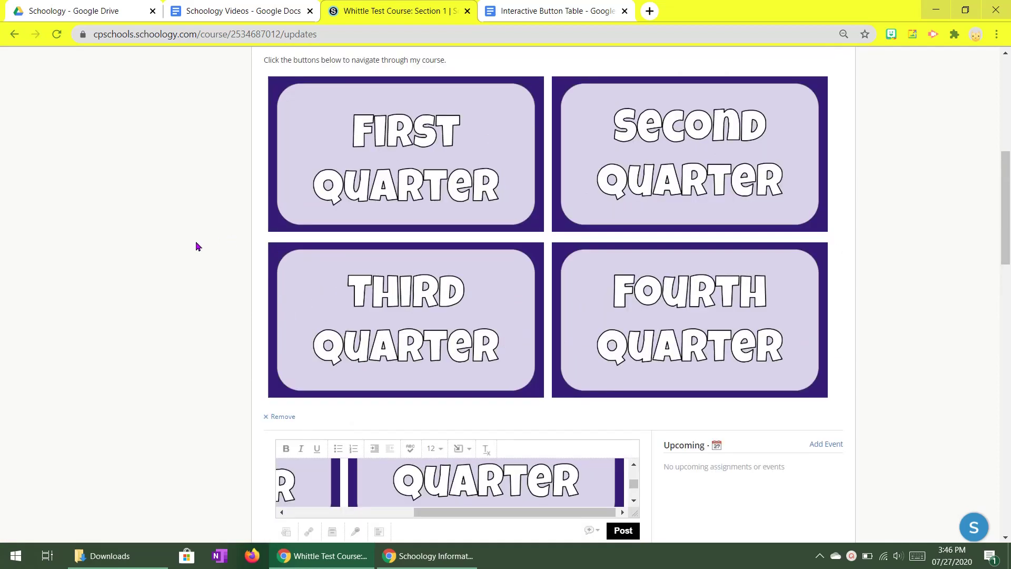
scroll(197, 247, up, 7)
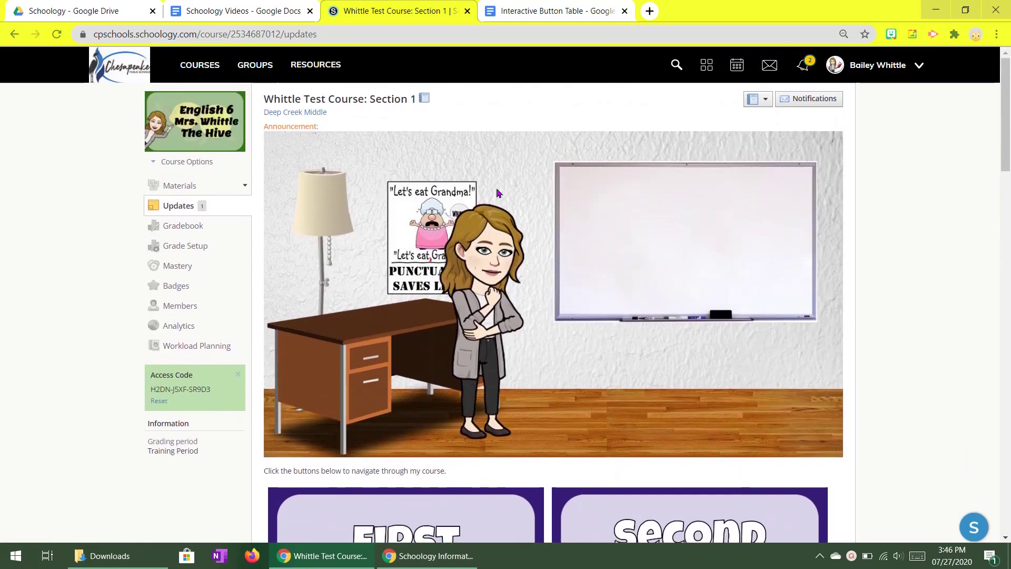
- Remove the old purple-button announcement from Updates, then open the Materials list
scroll(695, 343, down, 2)
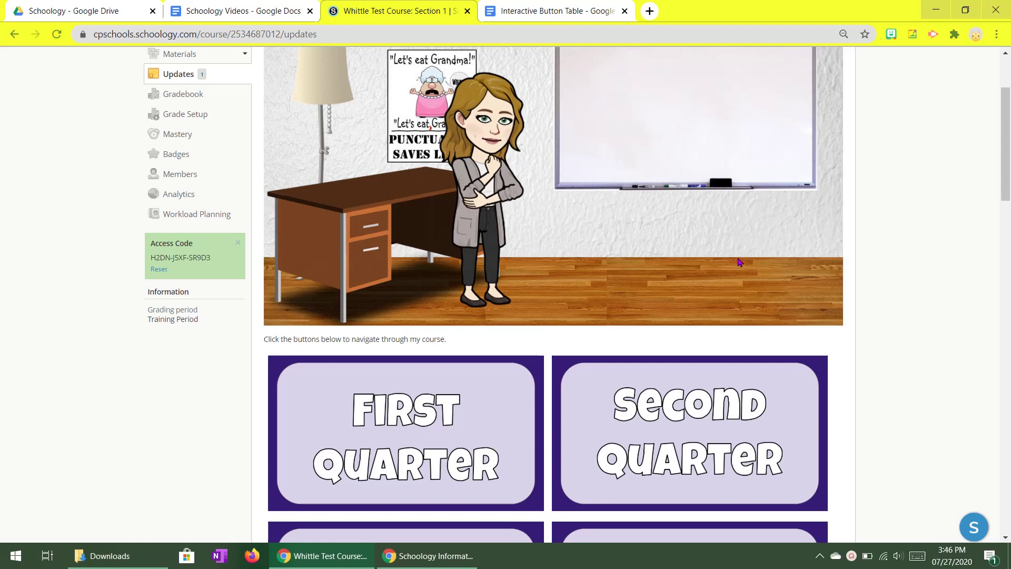
scroll(739, 261, down, 2)
scroll(409, 439, up, 4)
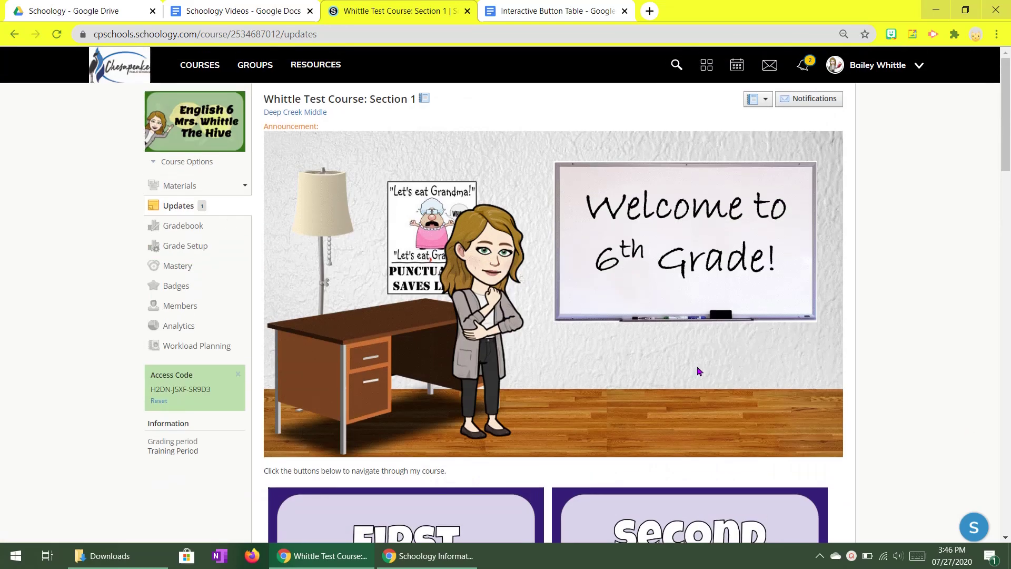
scroll(698, 372, down, 2)
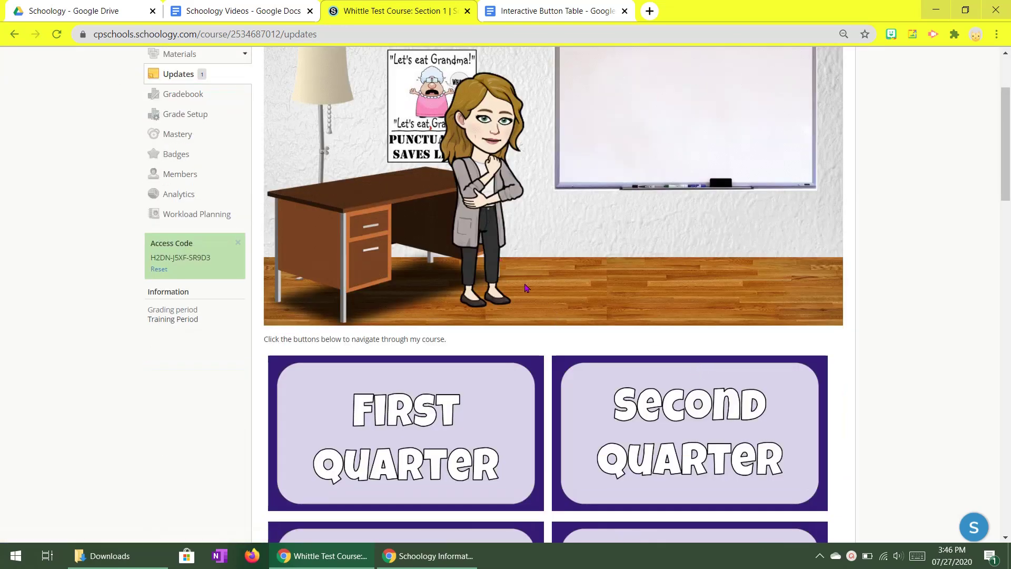
scroll(333, 426, down, 4)
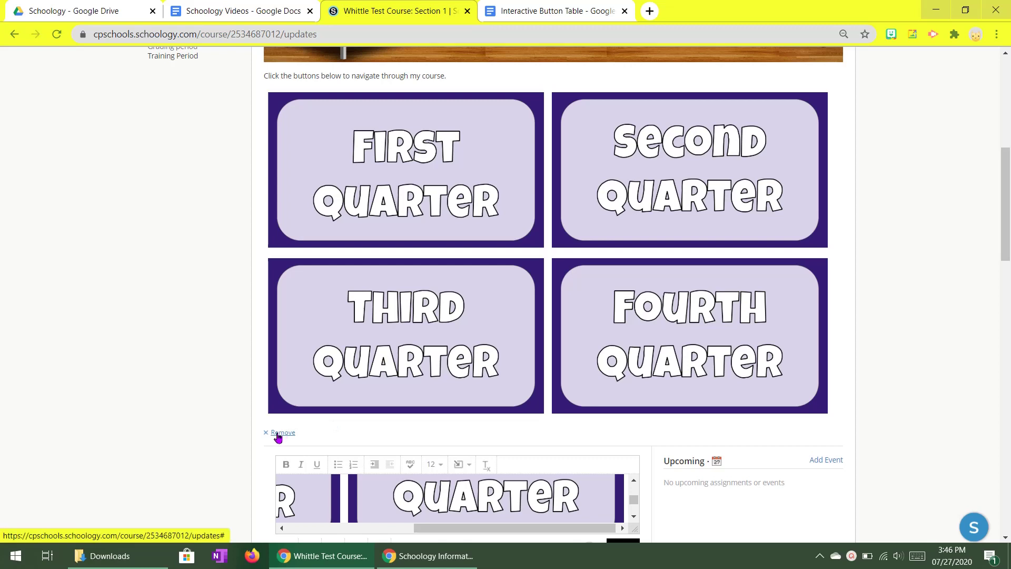
click(278, 435)
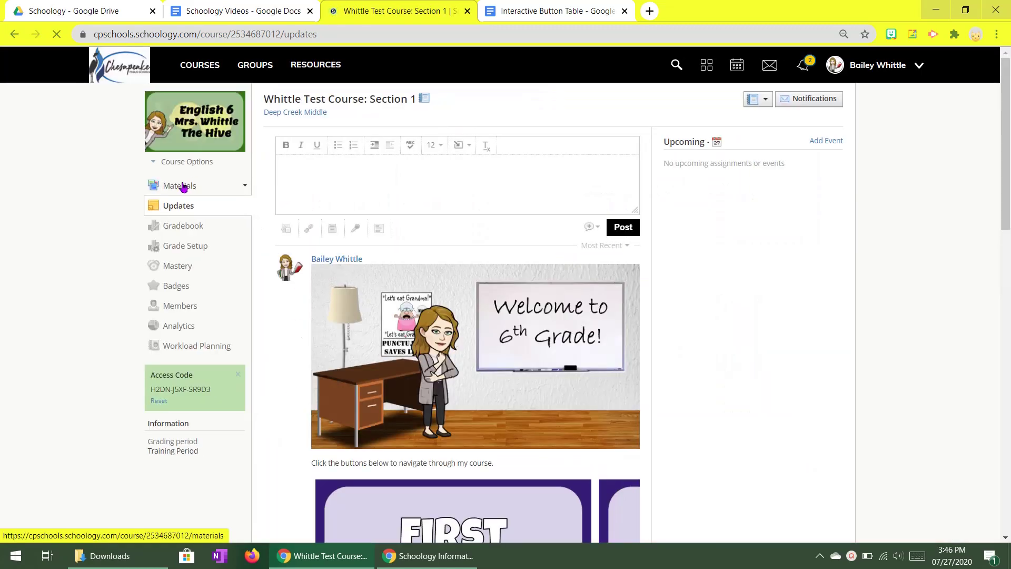
click(182, 187)
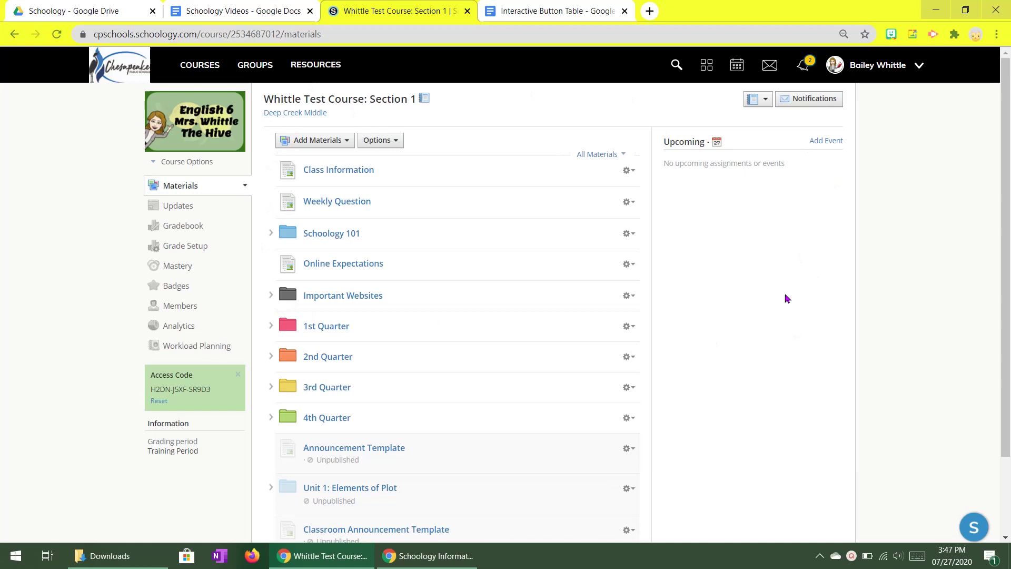
- Open the older Announcement Template page with green resource buttons from Materials
scroll(205, 251, down, 2)
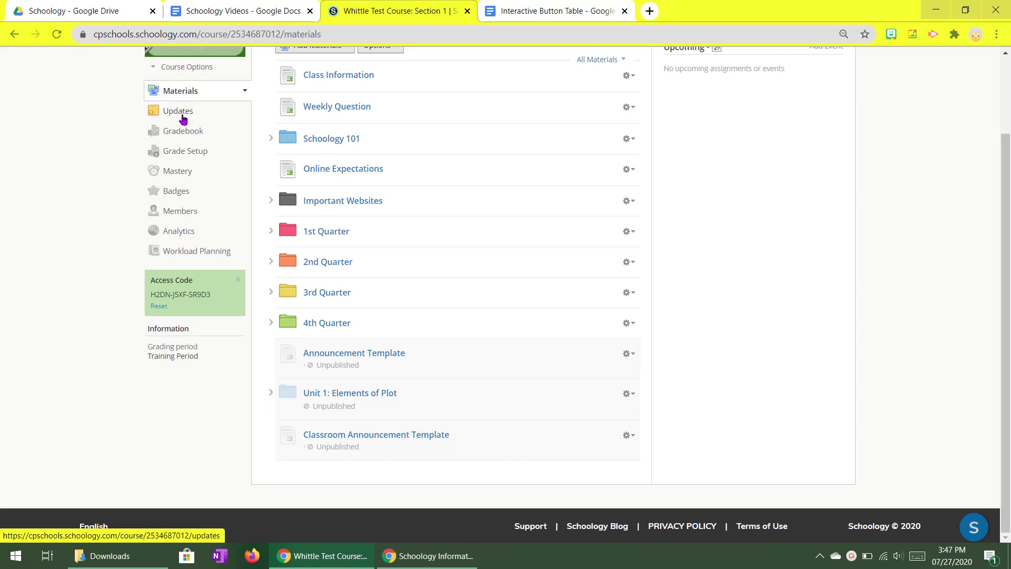
scroll(183, 118, up, 2)
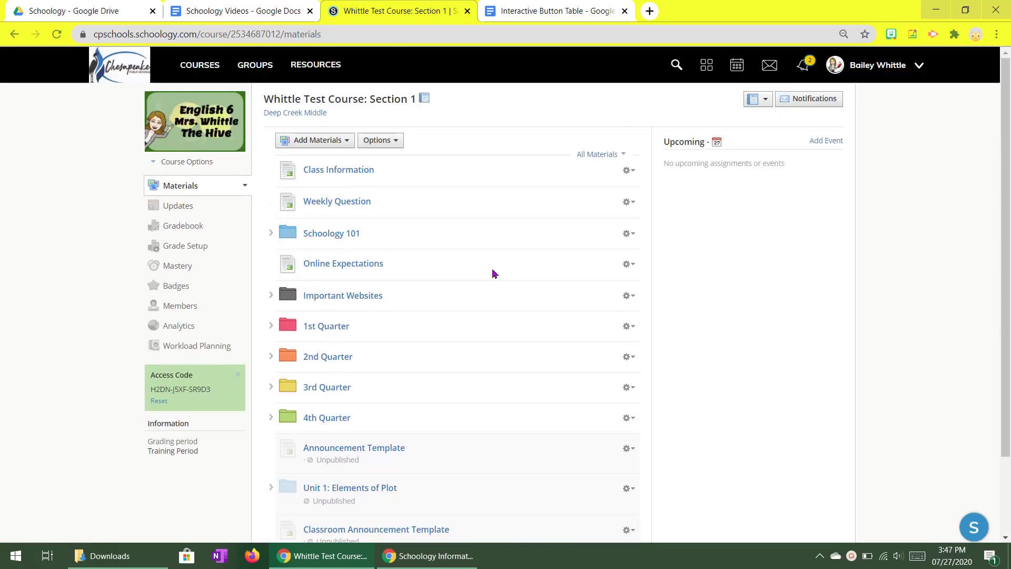
scroll(492, 269, down, 2)
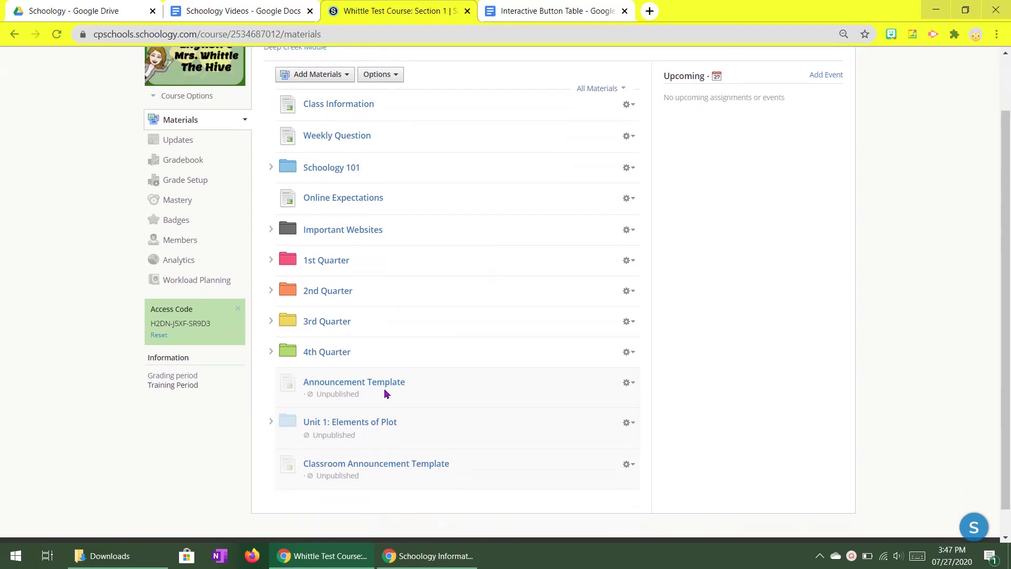
click(383, 383)
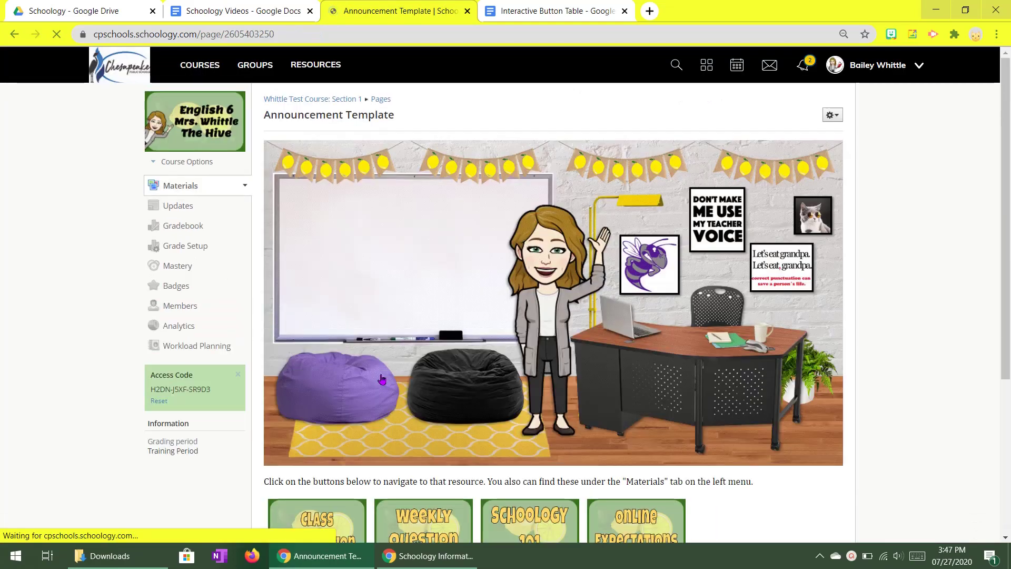
- Copy the template's classroom image, instruction line and eight green resource buttons, then go to course Updates
scroll(382, 379, down, 2)
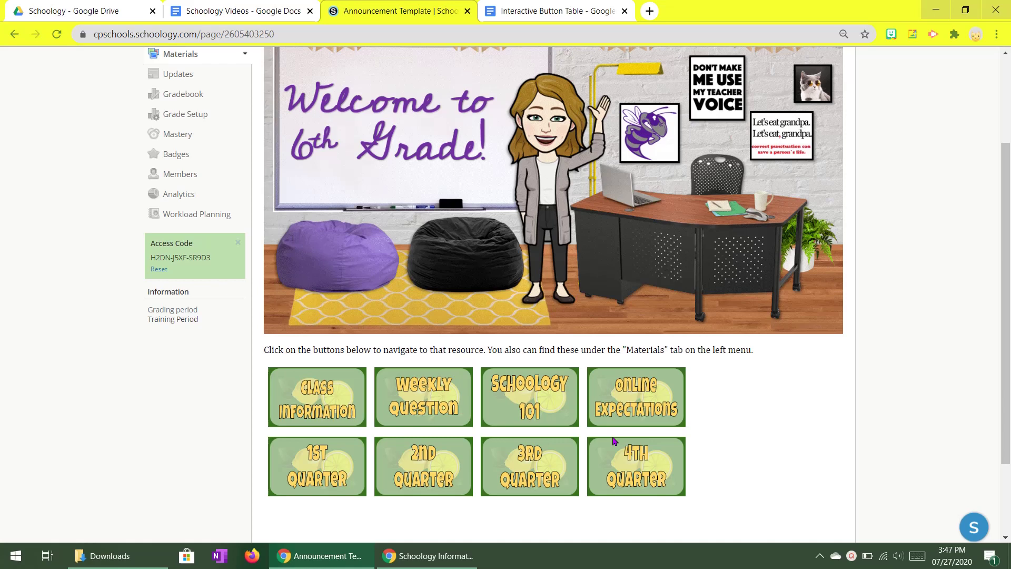
scroll(582, 342, up, 2)
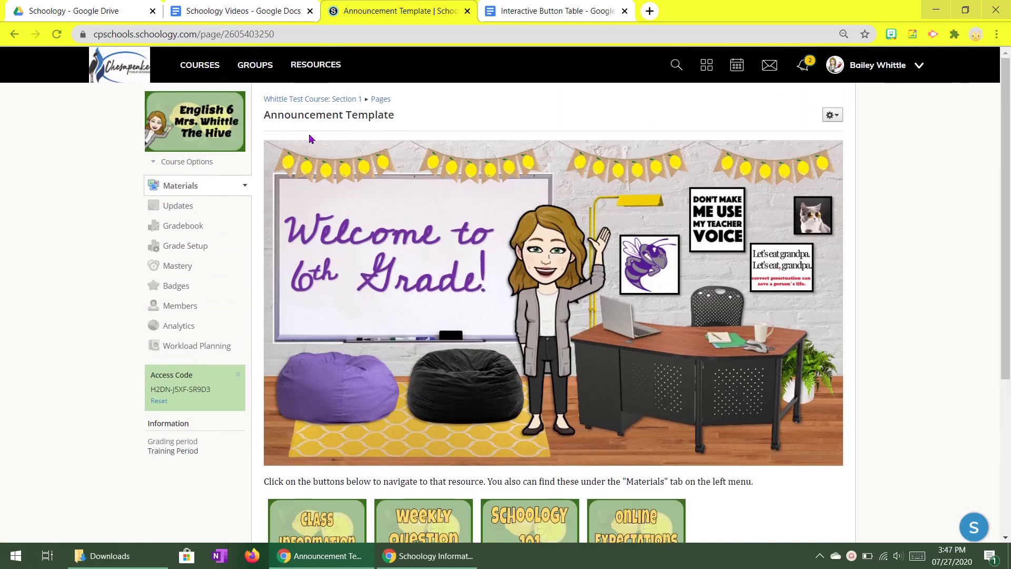
drag(470, 279, 670, 472)
scroll(654, 408, down, 2)
right_click(627, 272)
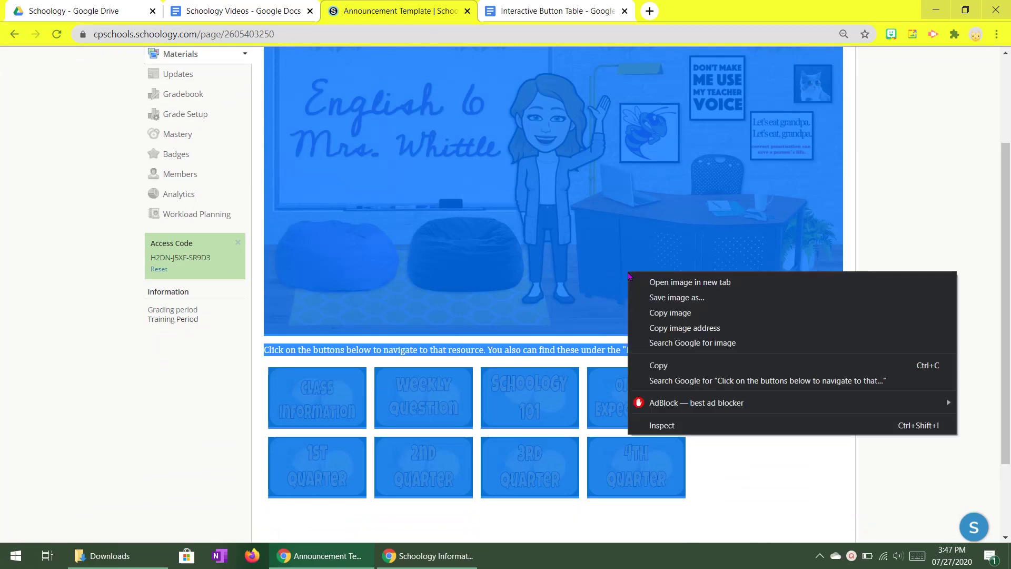
click(673, 365)
scroll(442, 280, up, 3)
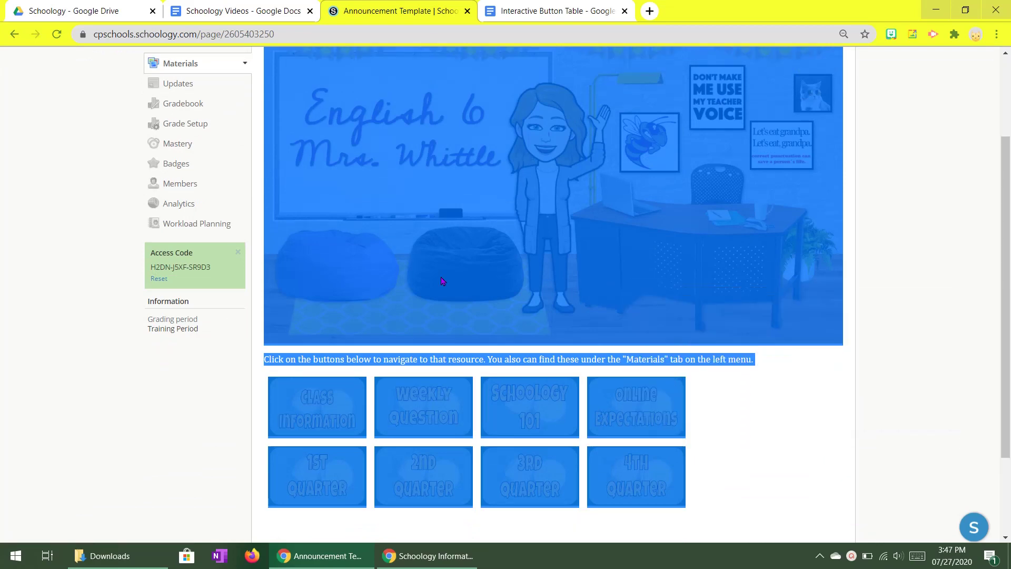
click(174, 205)
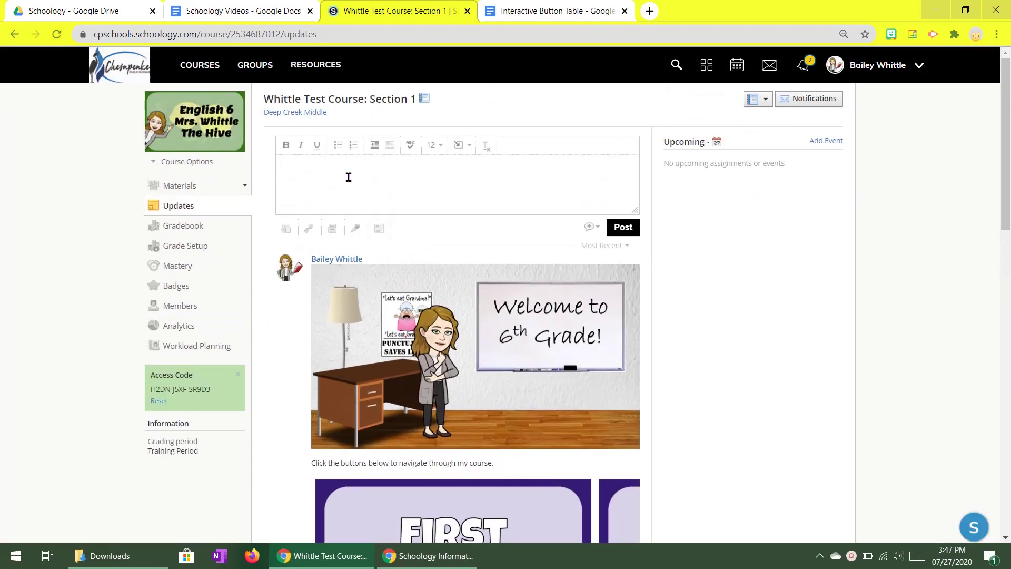
- Paste the copied image and buttons into a new update, post it as an announcement, then view Materials
key(ctrl+v)
click(591, 227)
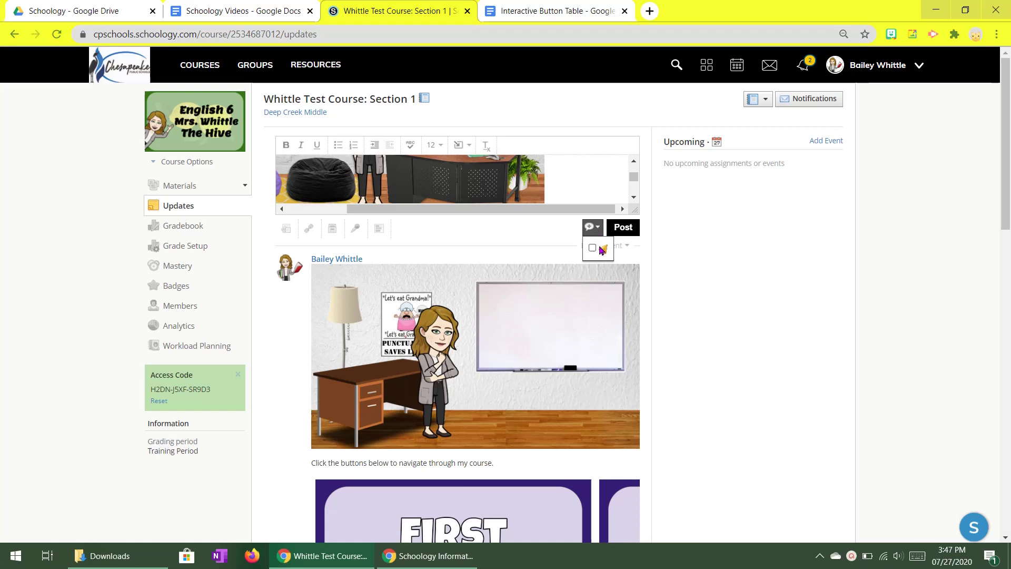
click(620, 229)
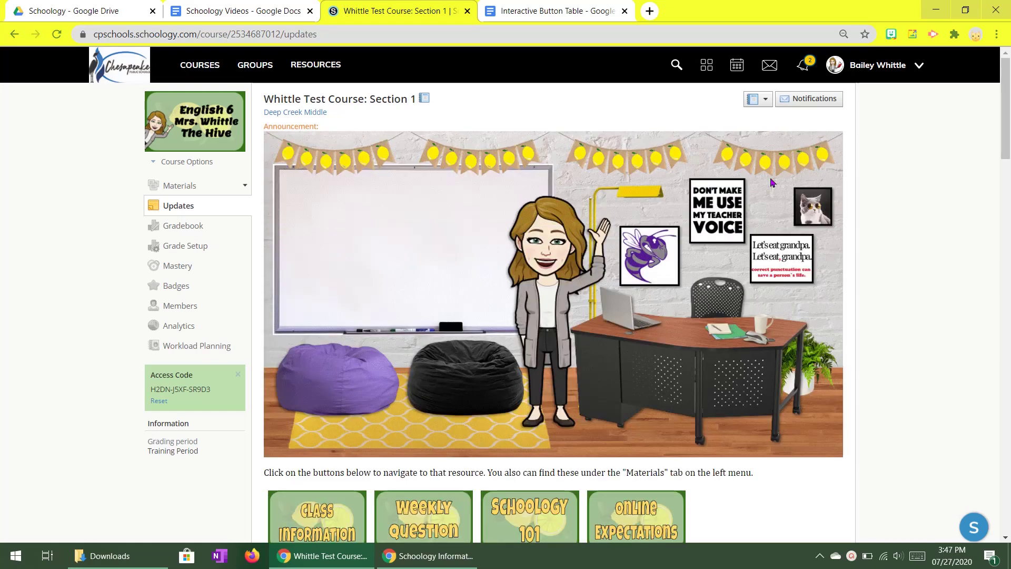
scroll(824, 293, down, 4)
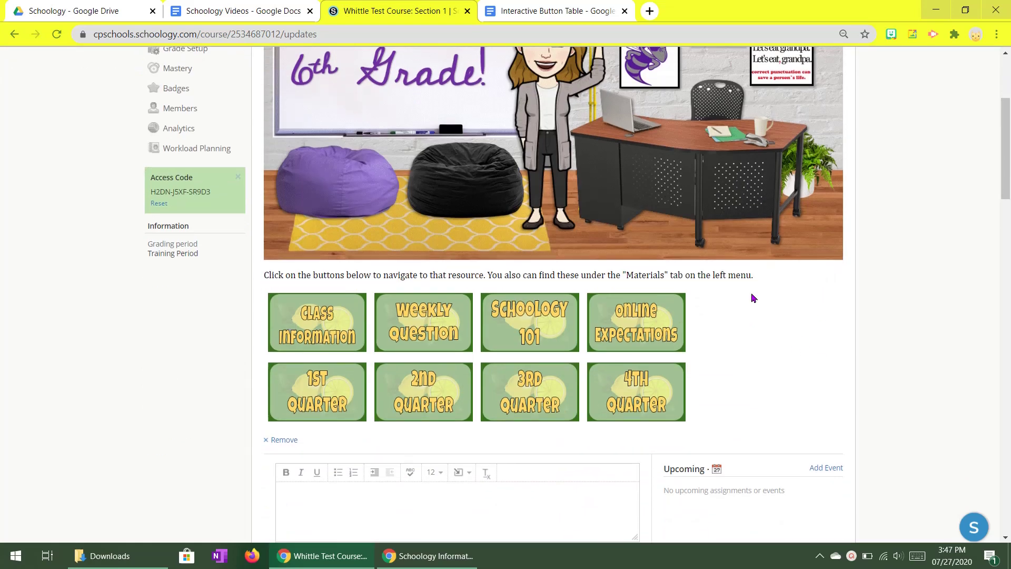
scroll(752, 295, up, 4)
click(182, 187)
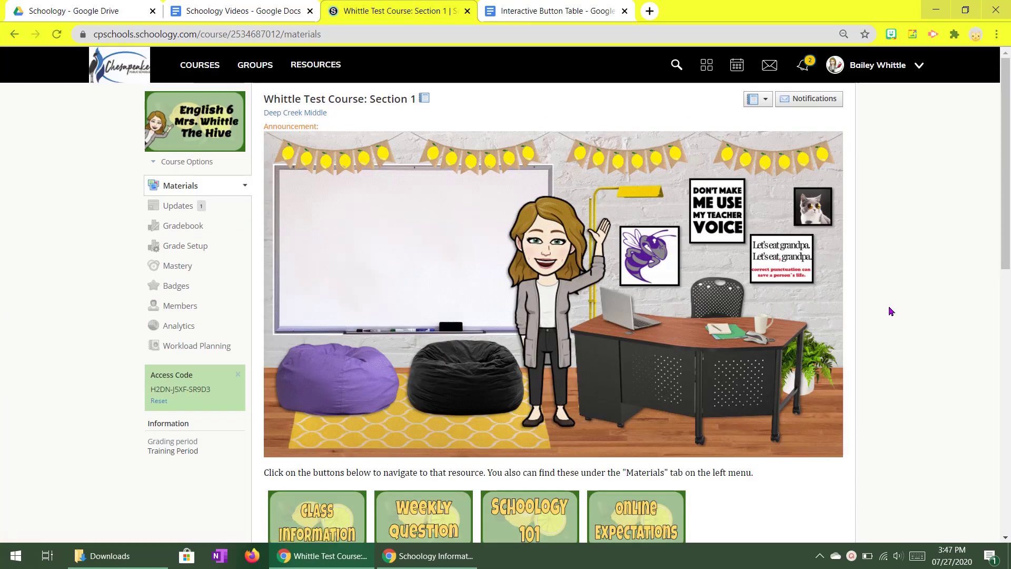
scroll(500, 330, down, 3)
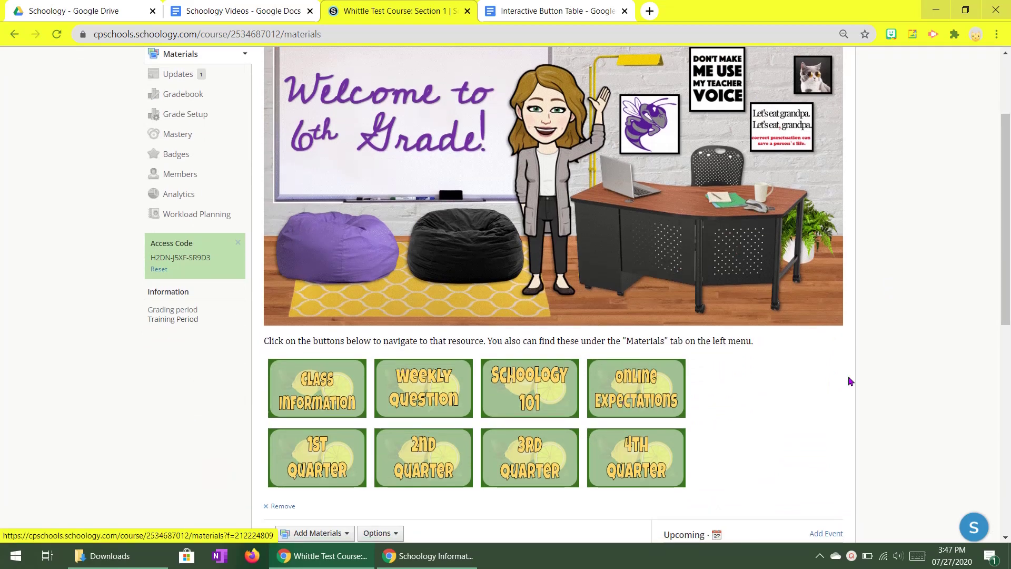
scroll(929, 297, up, 3)
scroll(929, 296, up, 1)
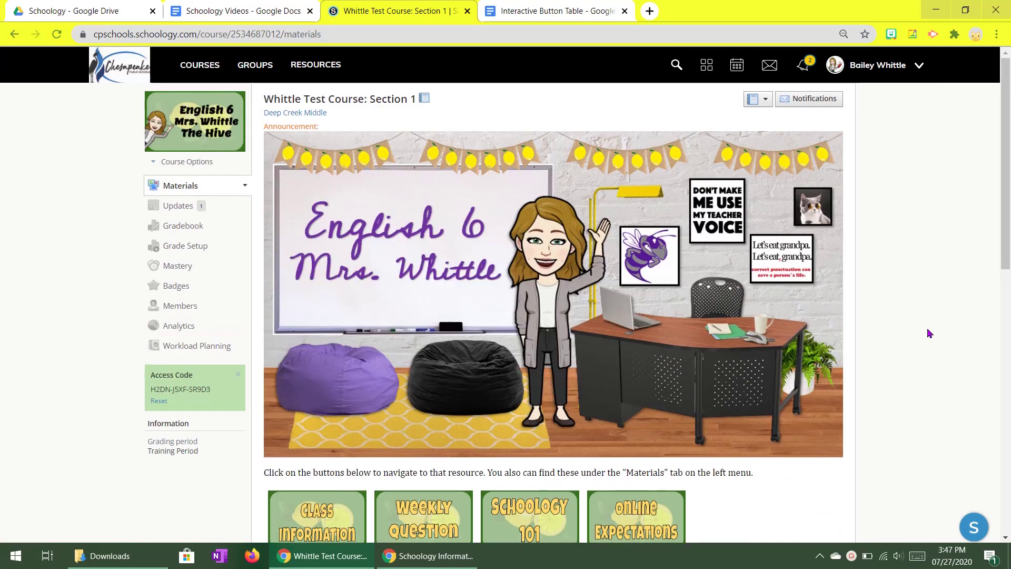